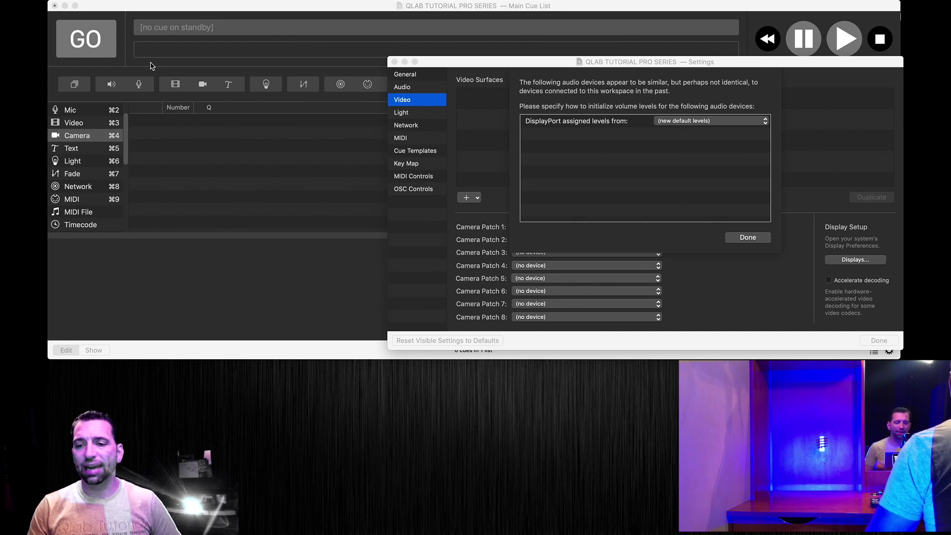
- Dismiss the audio device levels sheet with Done, keeping FaceTime HD Camera on Camera Patch 1
click(761, 240)
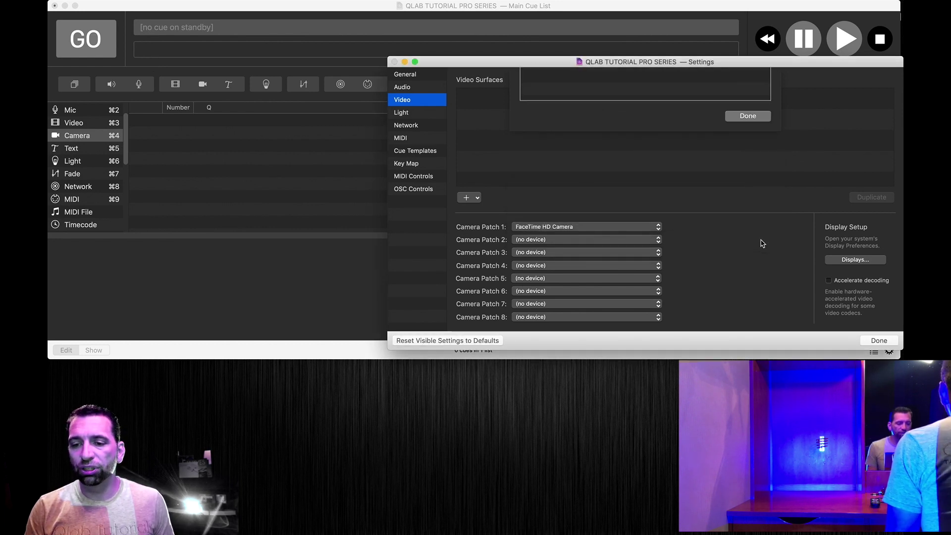
- Reopen Video settings, check the Mac's display arrangement allowing QLab access, and add an EPSON PJ surface
click(876, 341)
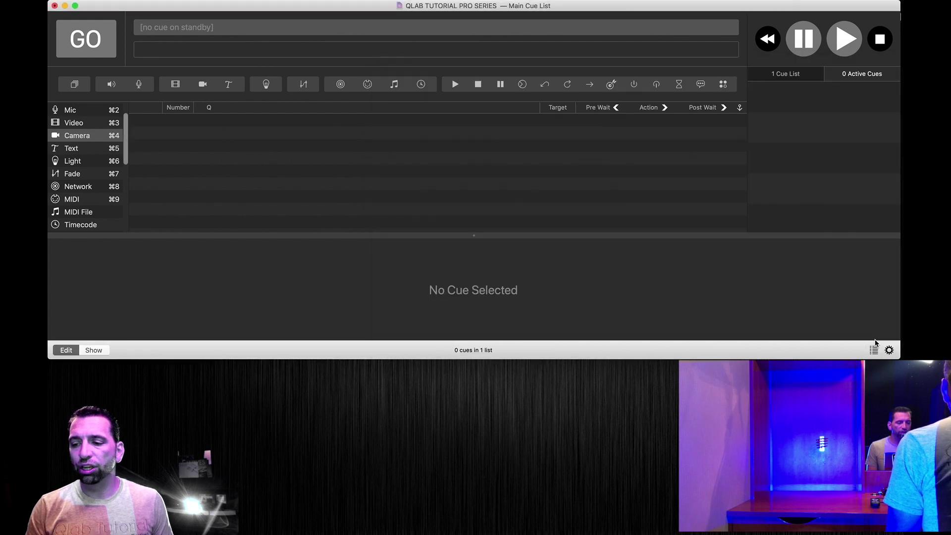
click(890, 350)
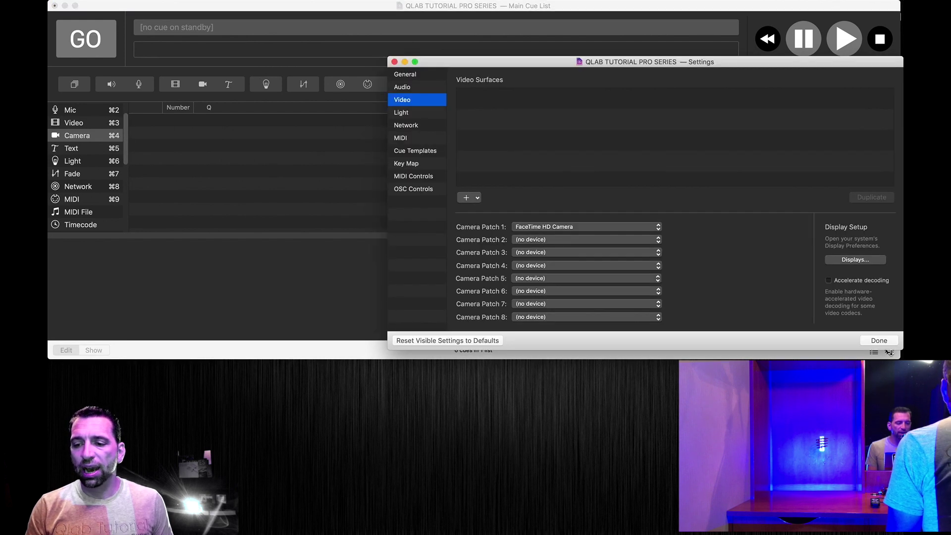
click(841, 261)
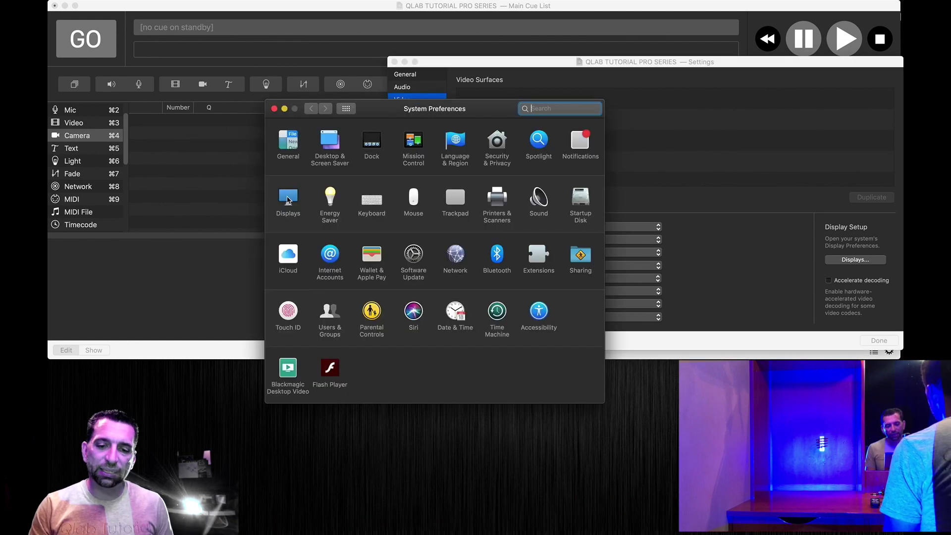
click(288, 199)
click(275, 109)
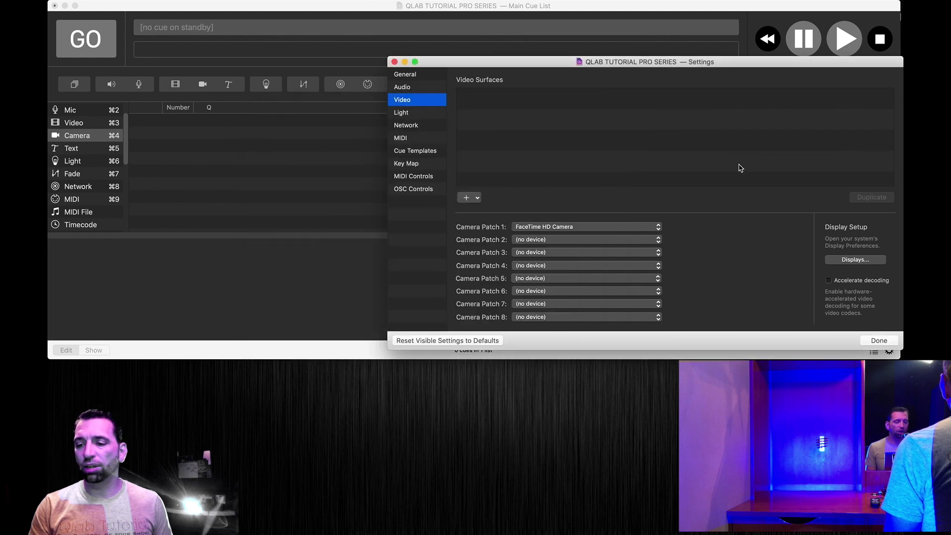
click(845, 261)
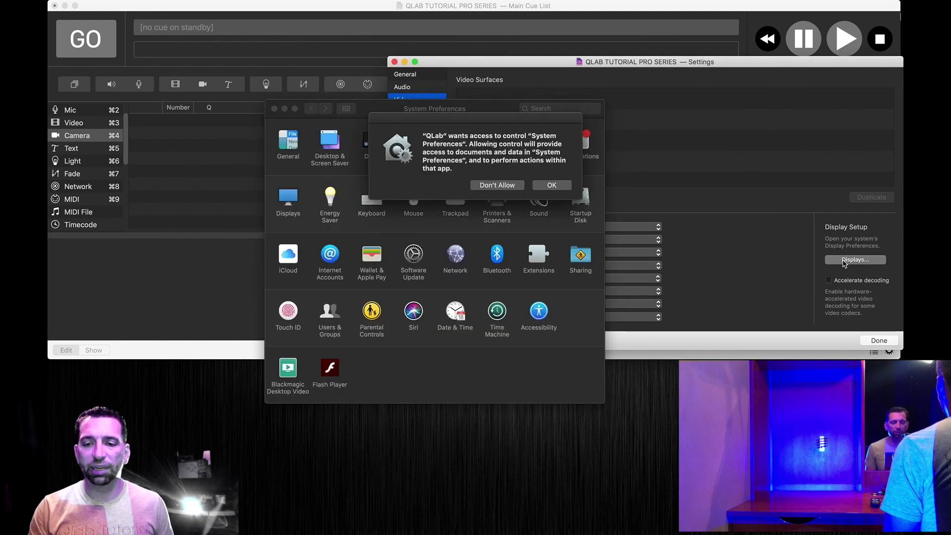
click(551, 184)
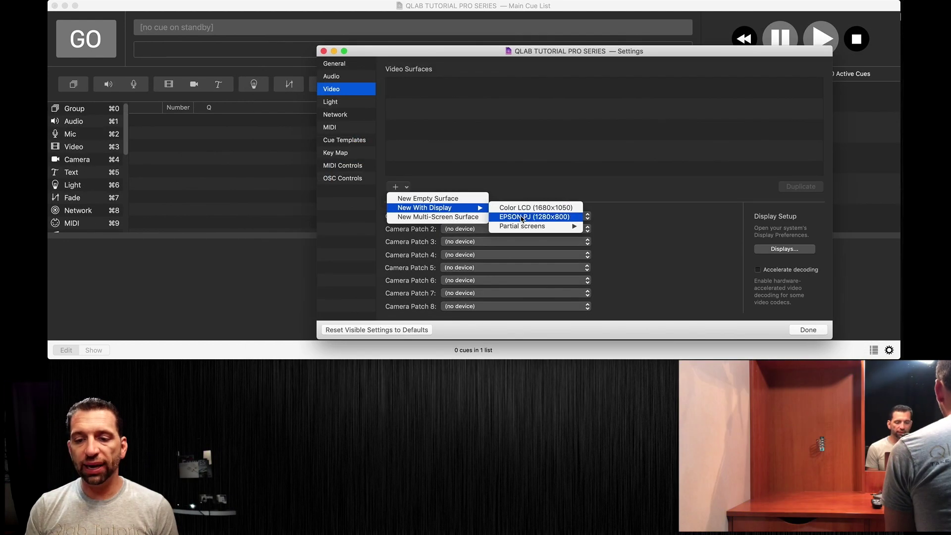
click(522, 217)
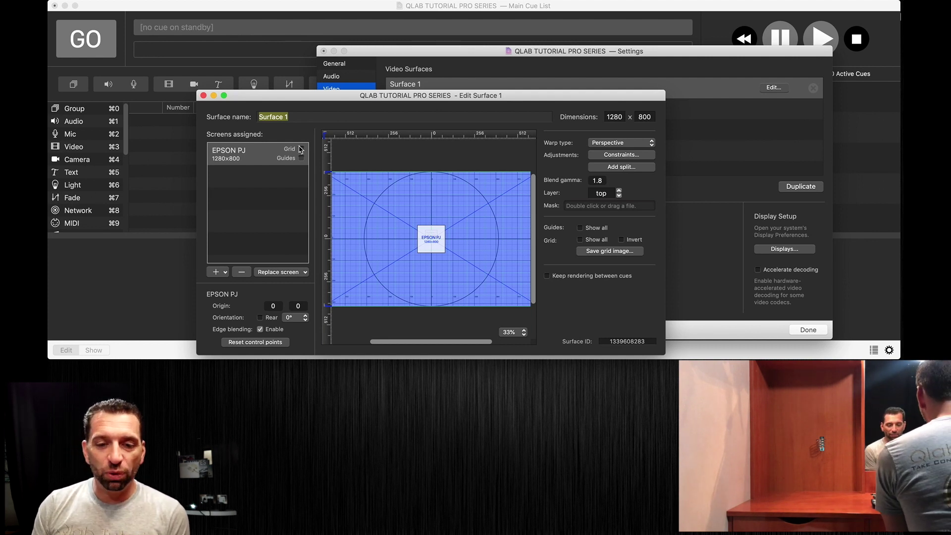
- Rename the new EPSON PJ surface to 'MAIN PROJECTOR SCREEN'
triple_click(293, 117)
key(BackSpace)
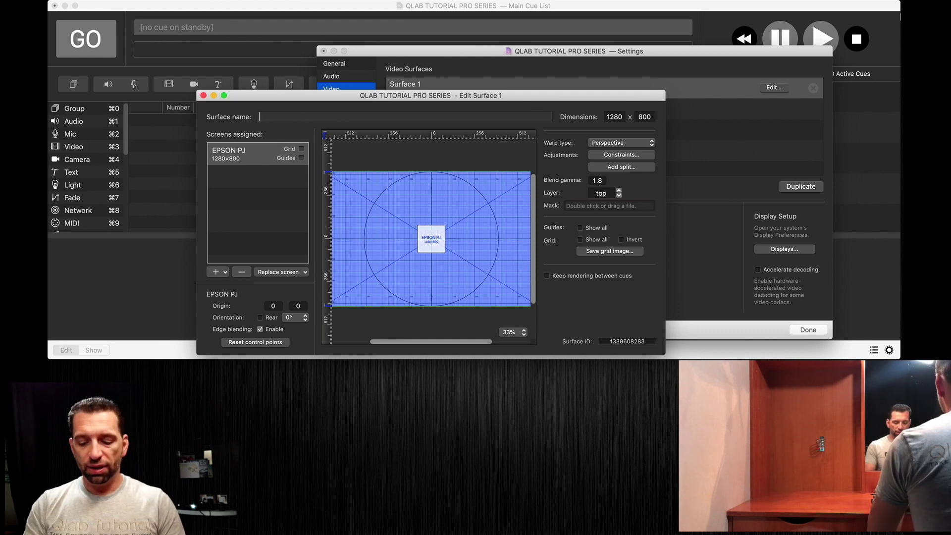
text(MAIN PROJE)
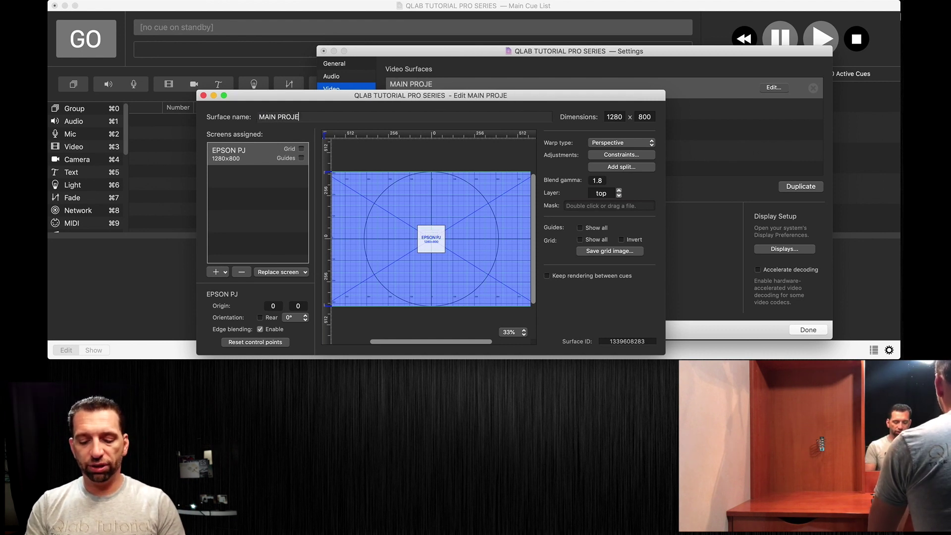
text(CTOR SCREEN)
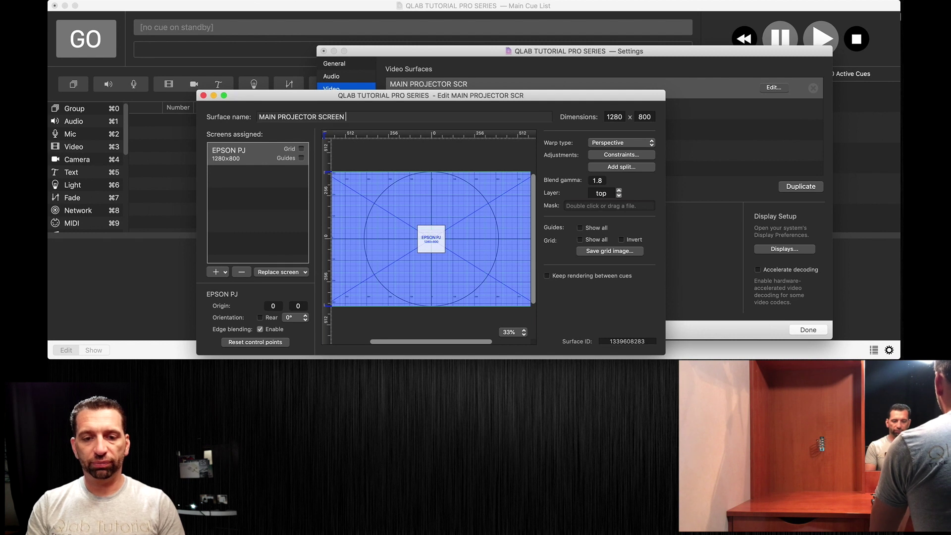
key(Return)
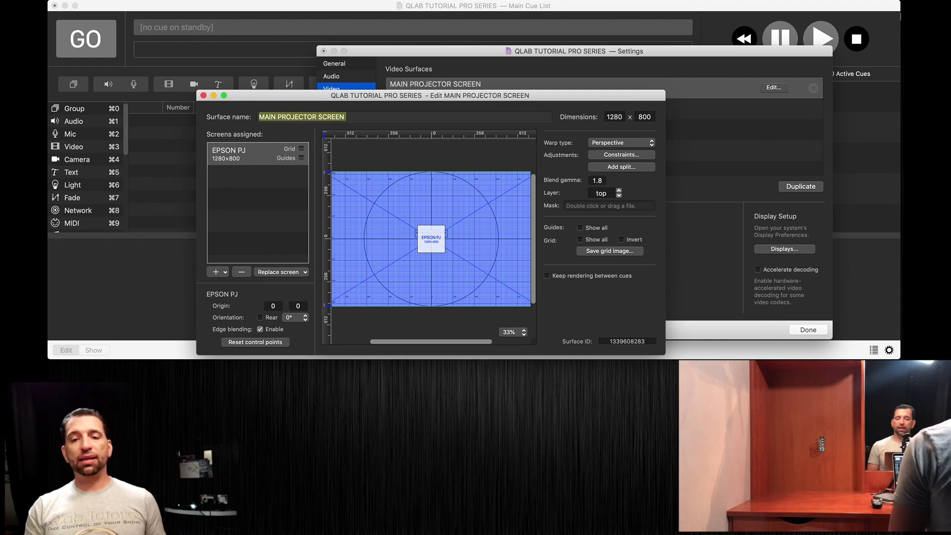
- Project the EPSON PJ grid and drag the surface constraints to left 310, right 492, top 37, bottom 93
click(302, 149)
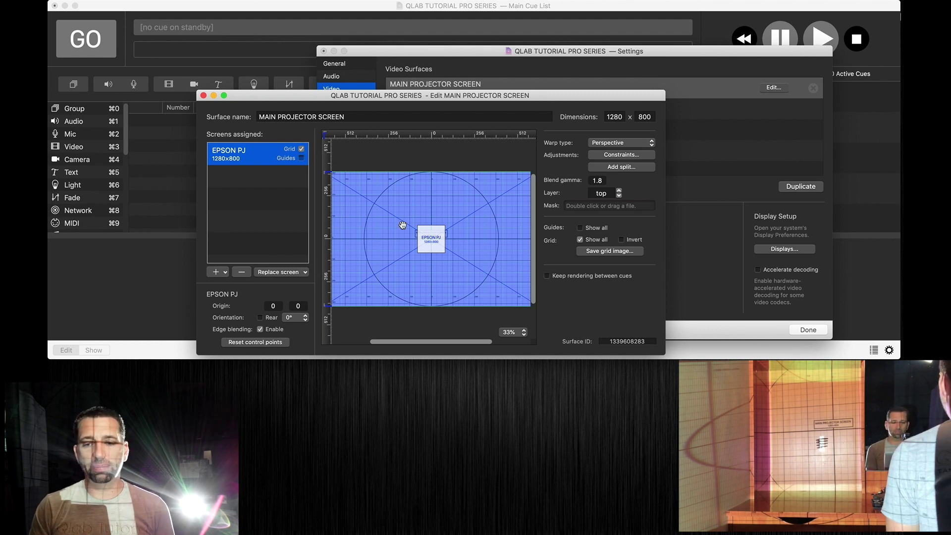
click(617, 155)
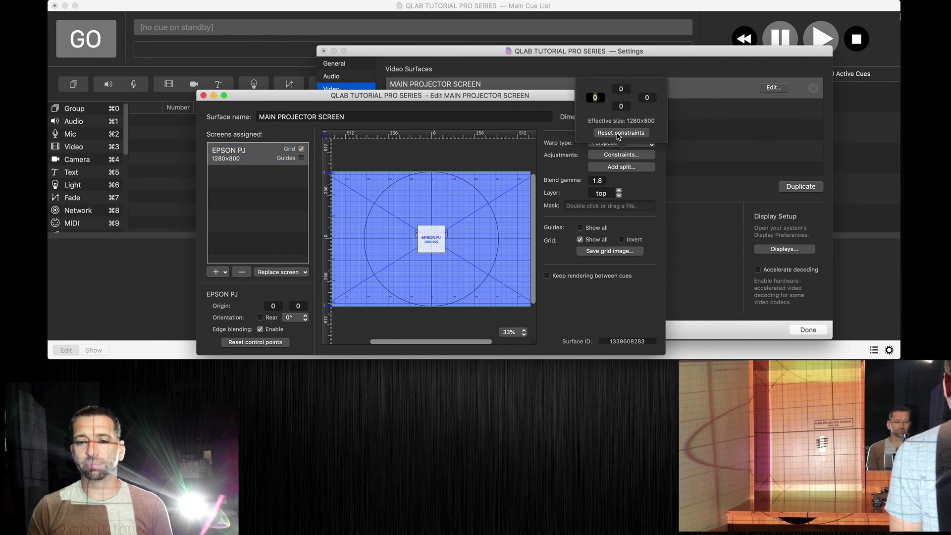
drag(647, 95, 687, 91)
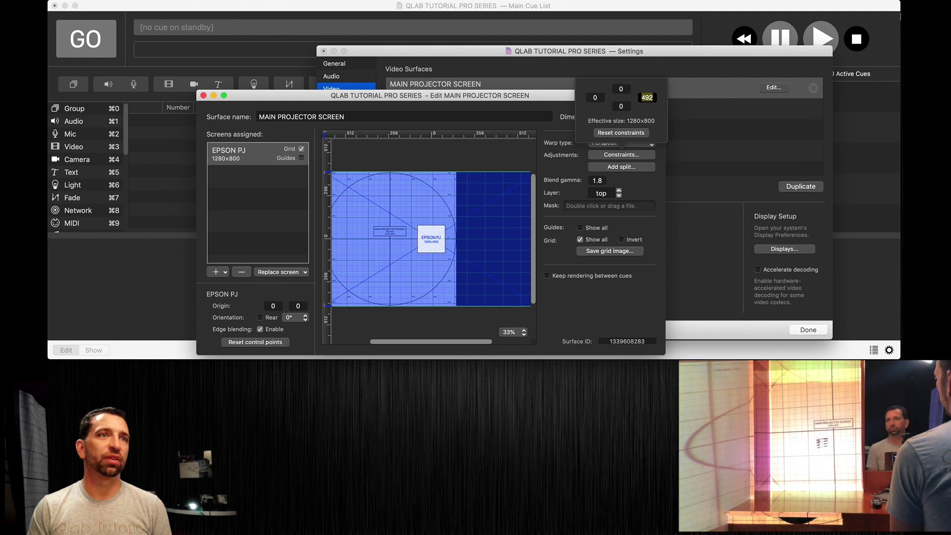
drag(621, 106, 629, 105)
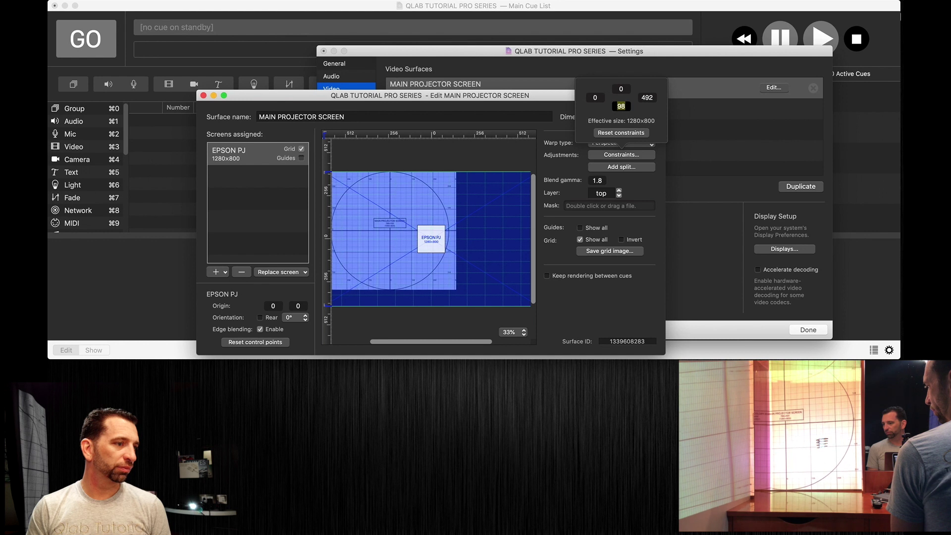
mouse_move(621, 106)
mouse_down()
mouse_move(594, 99)
mouse_move(609, 98)
mouse_up()
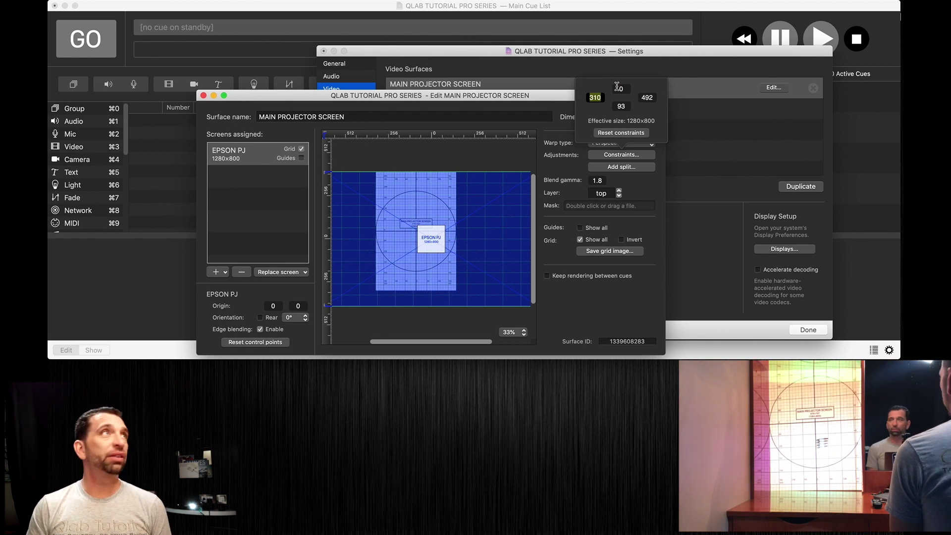
drag(617, 87, 624, 86)
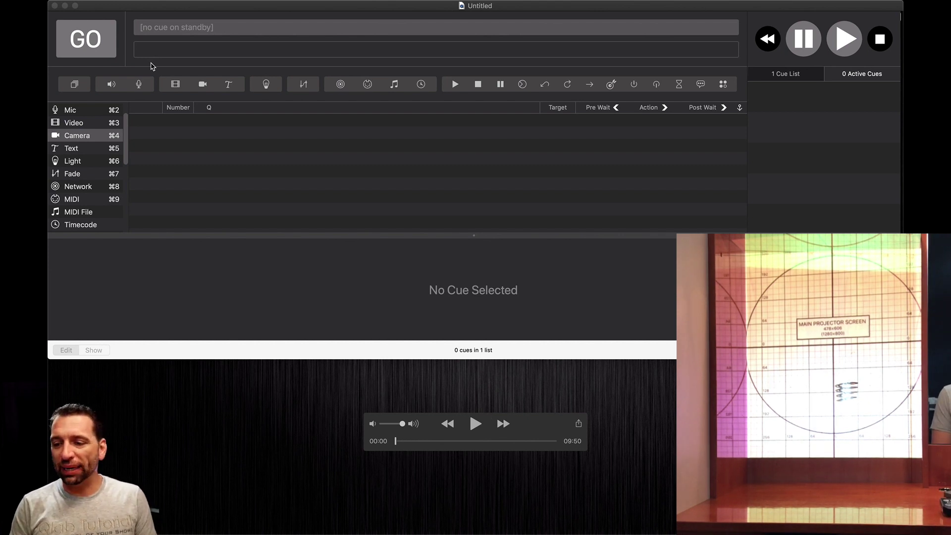
- Bring QLab to the front and return to the tutorial workspace
click(153, 66)
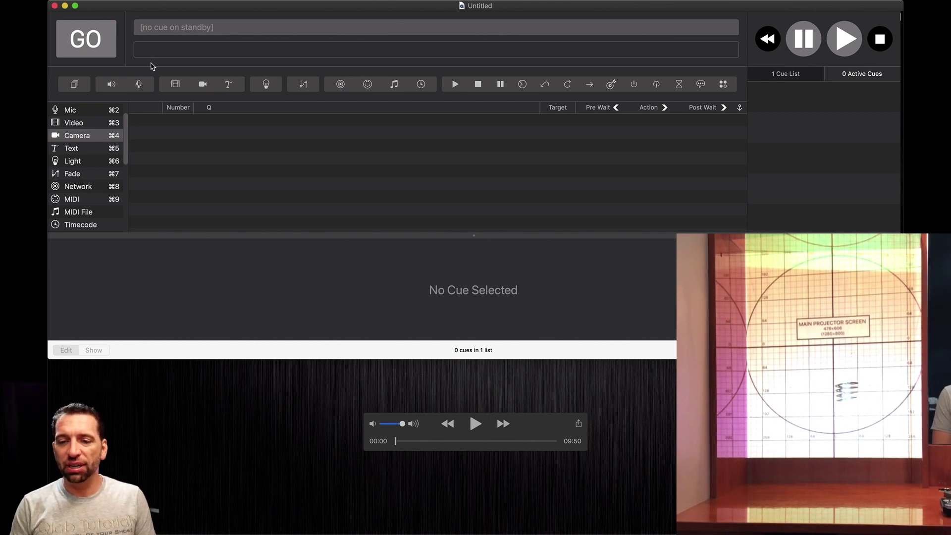
key(space)
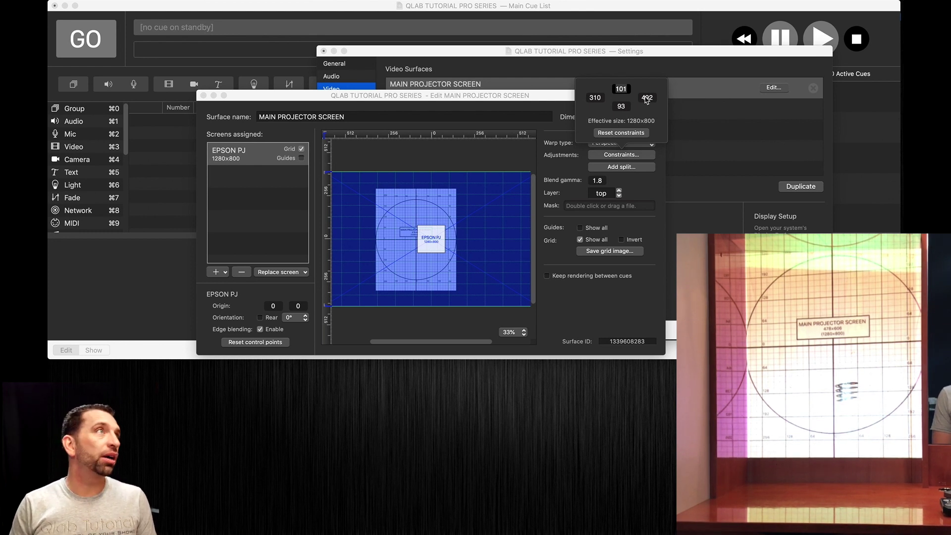
- Set the main surface's right constraint to 504 and its top constraint to 143
click(646, 92)
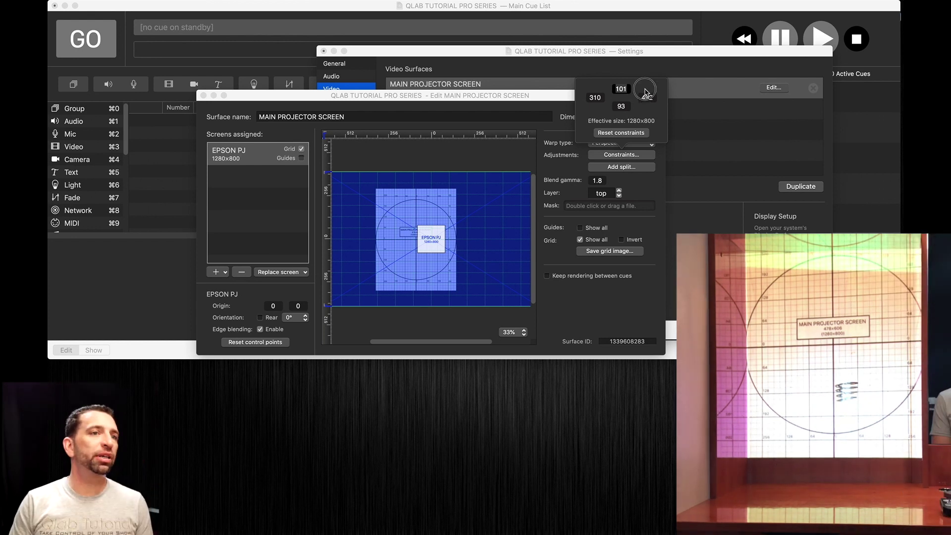
text(503)
key(Return)
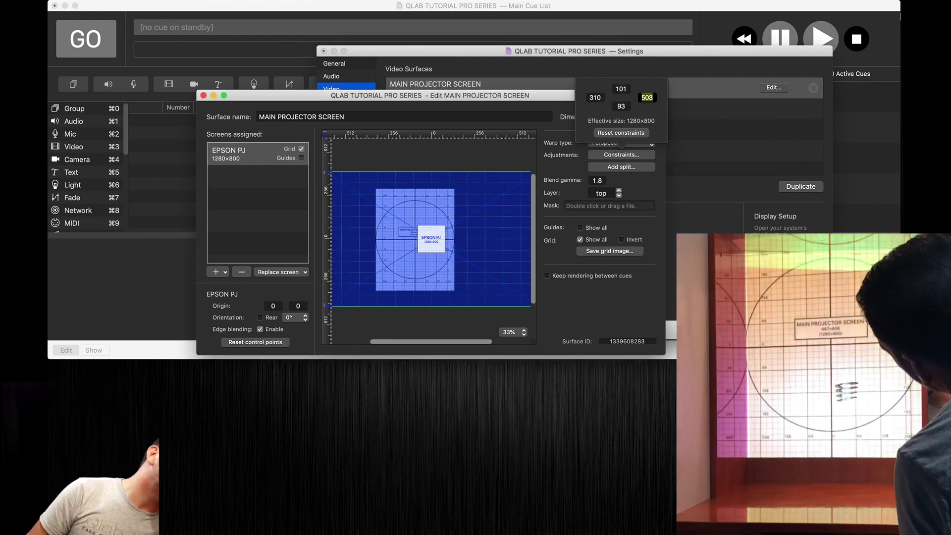
text(504)
key(Return)
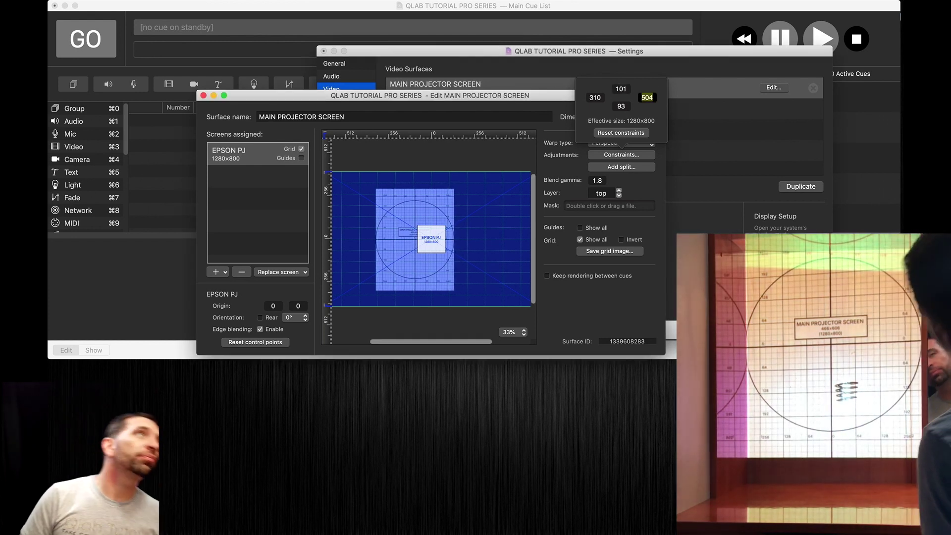
click(621, 89)
text(111)
key(Return)
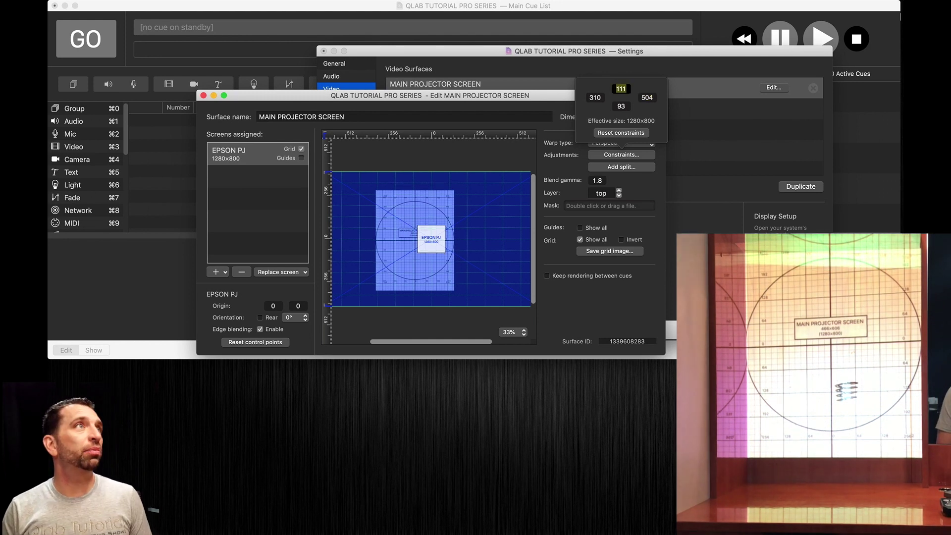
text(150)
key(Return)
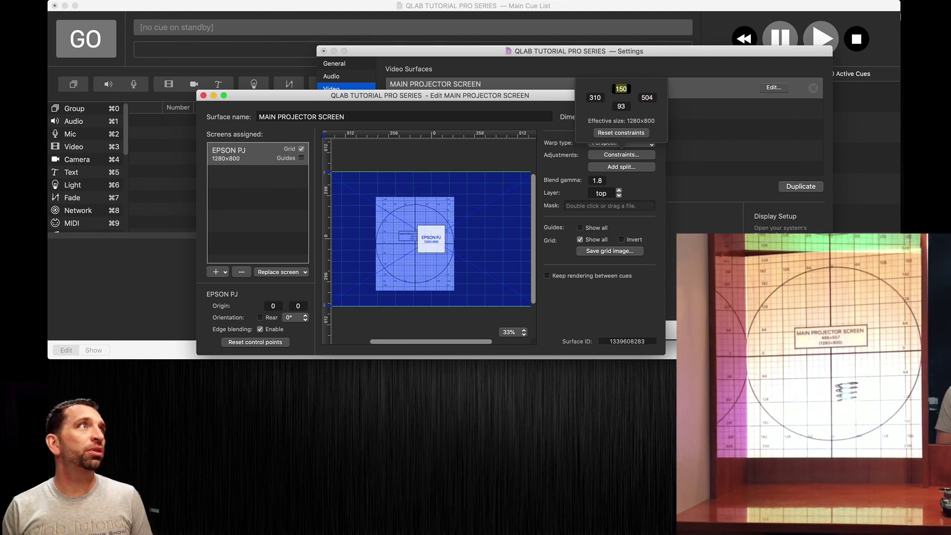
text(144)
key(Return)
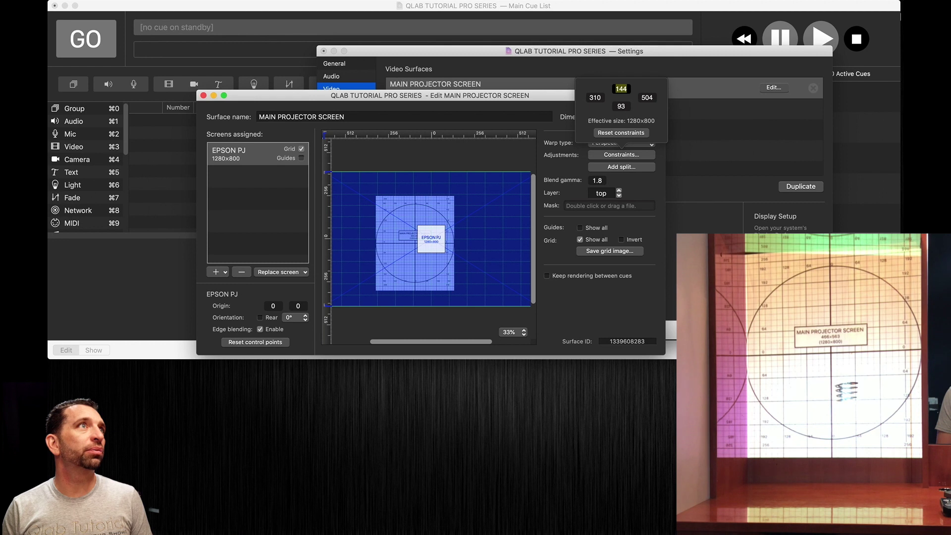
key(Down)
- Set the bottom constraint to 27 and readjust the top constraint to 141
key(Tab)
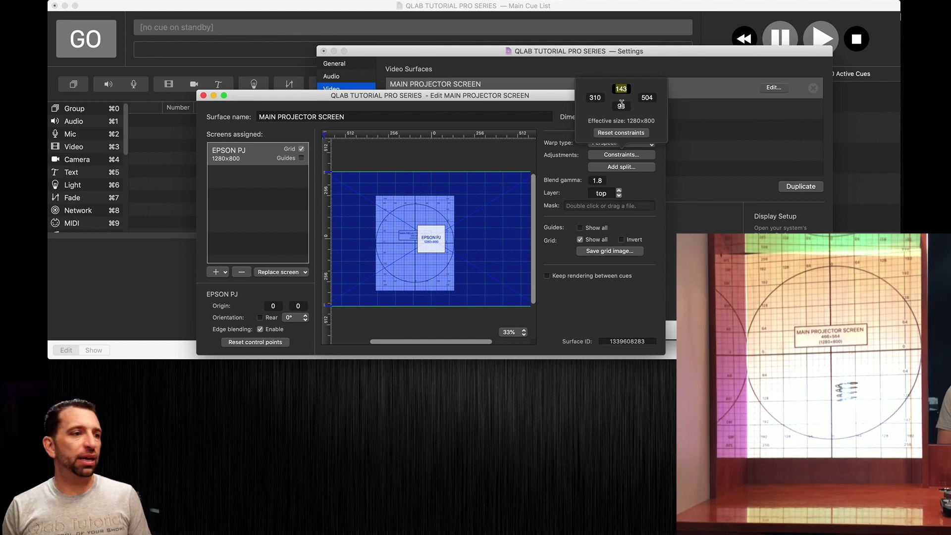
text(71)
key(Return)
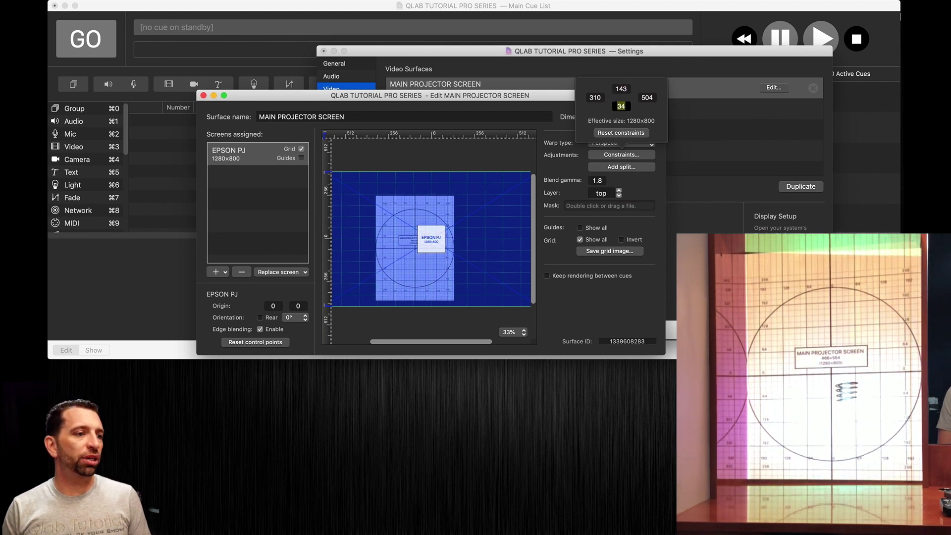
text(27)
key(Return)
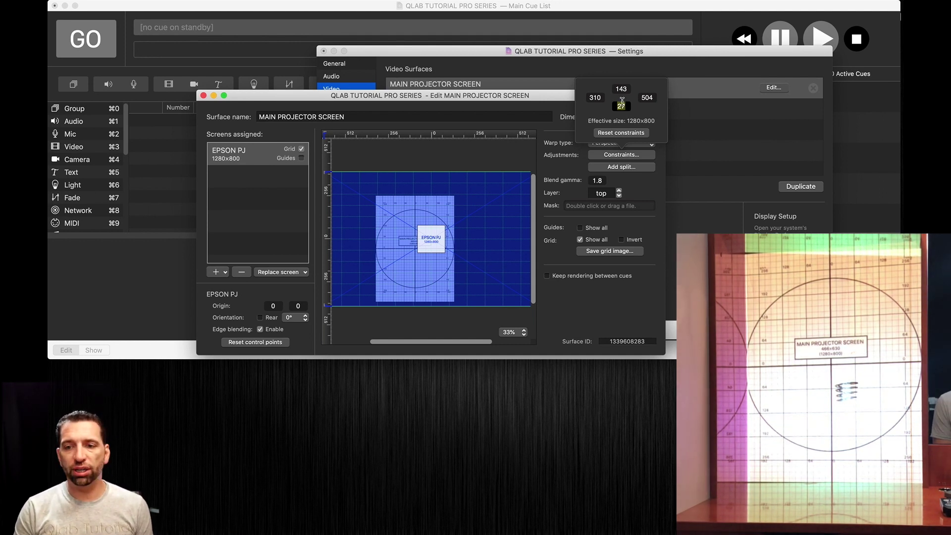
double_click(621, 89)
text(141)
key(Return)
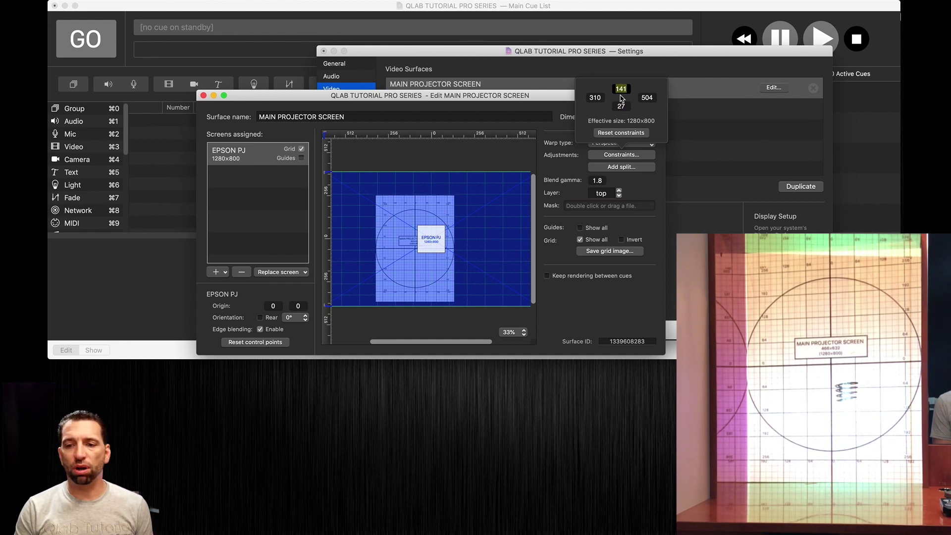
- Close the constraints popover and toggle the EPSON PJ test grid to check the surface on stage
click(302, 148)
click(302, 149)
click(302, 149)
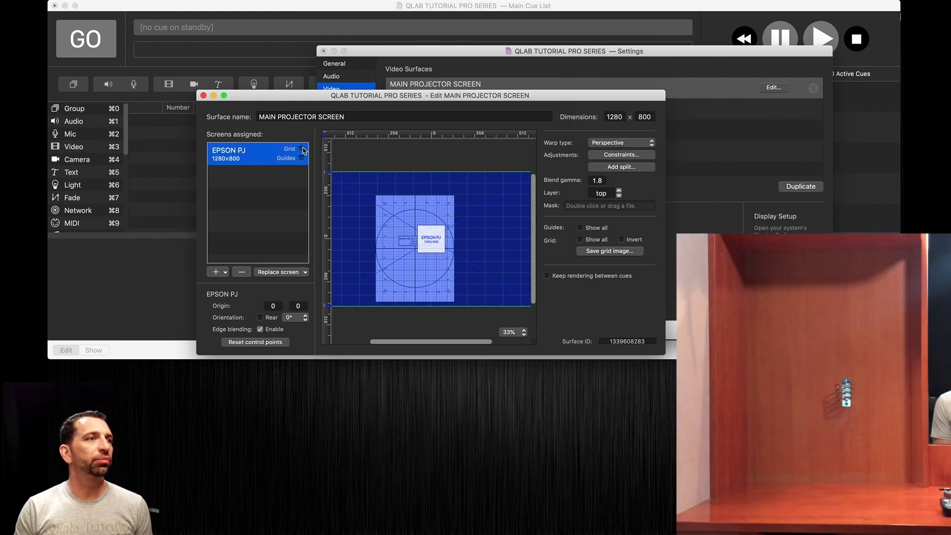
click(301, 149)
click(302, 149)
click(302, 149)
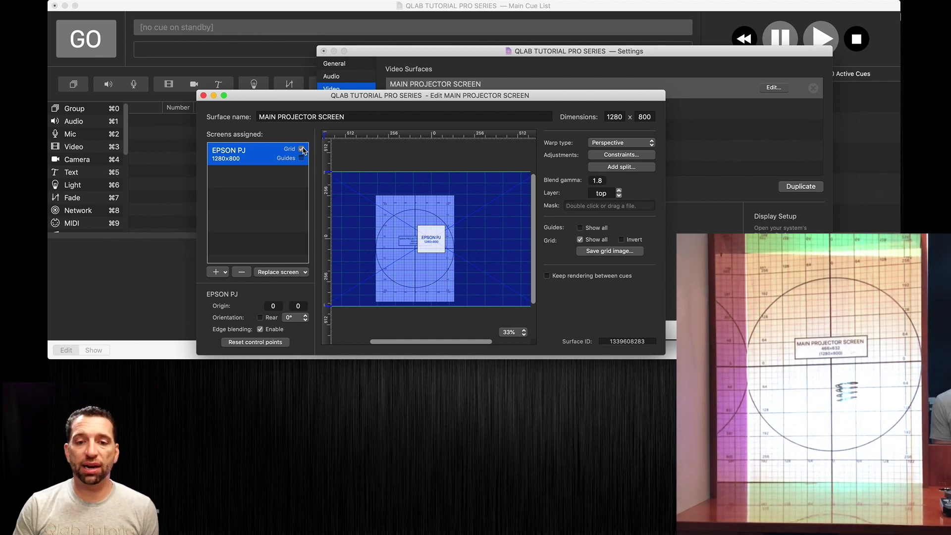
click(302, 149)
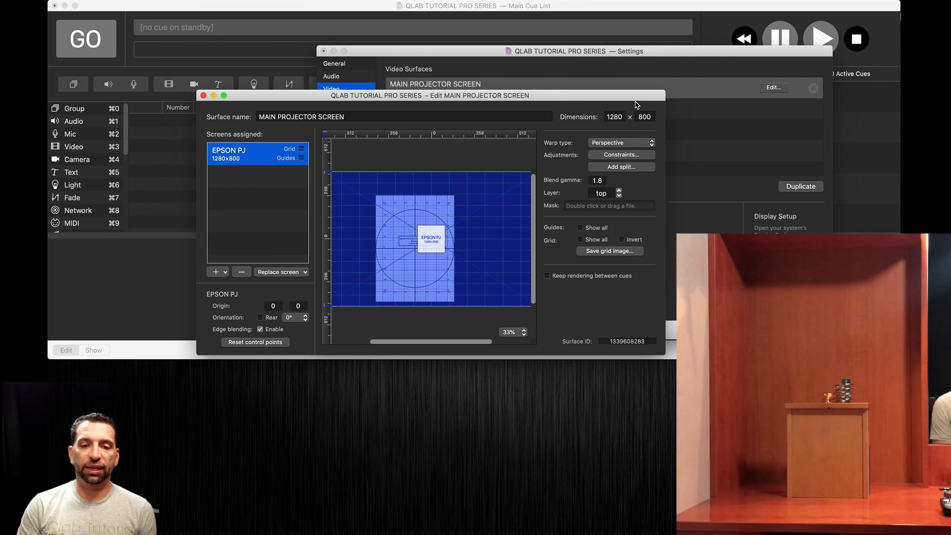
- Close the Edit MAIN PROJECTOR SCREEN window
click(203, 96)
- Add a new surface on the EPSON PJ display and briefly preview its test grid
click(404, 188)
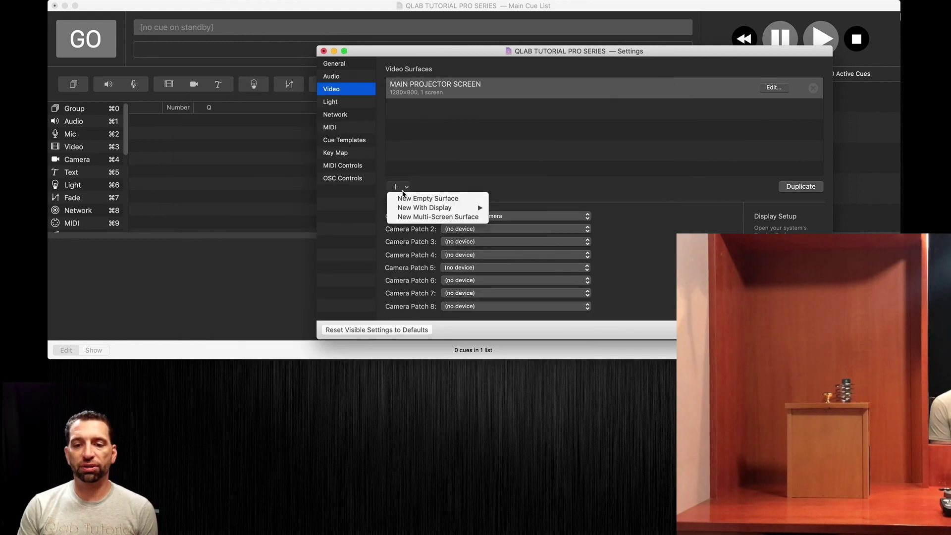
mouse_move(404, 208)
click(524, 216)
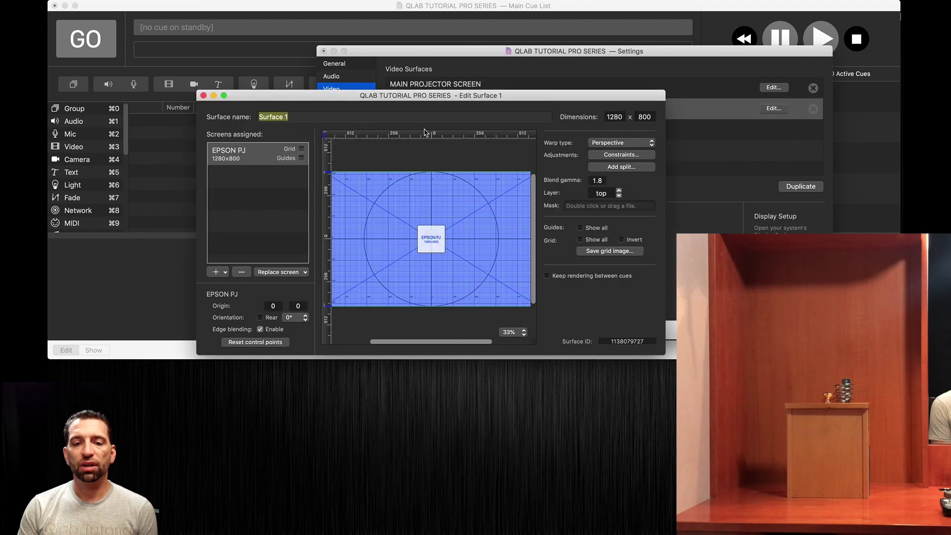
click(301, 150)
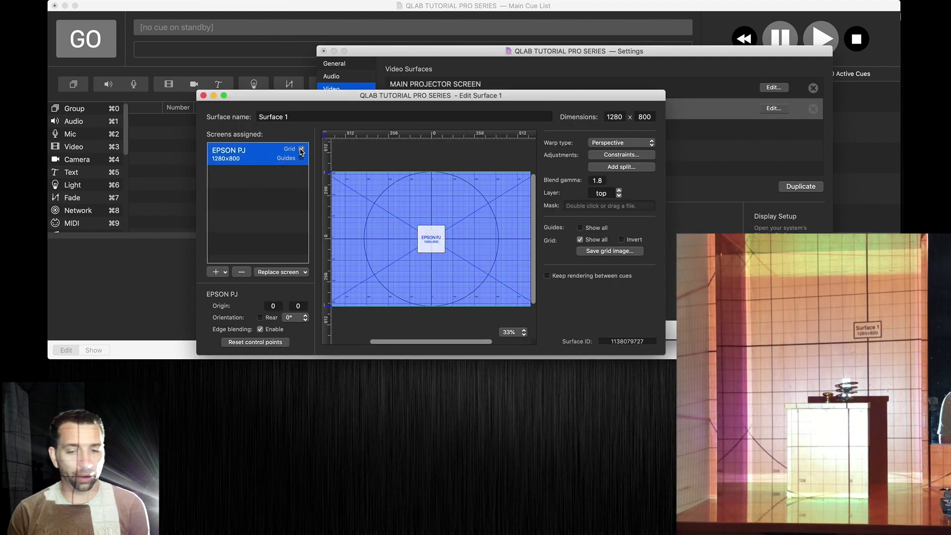
click(302, 150)
click(204, 96)
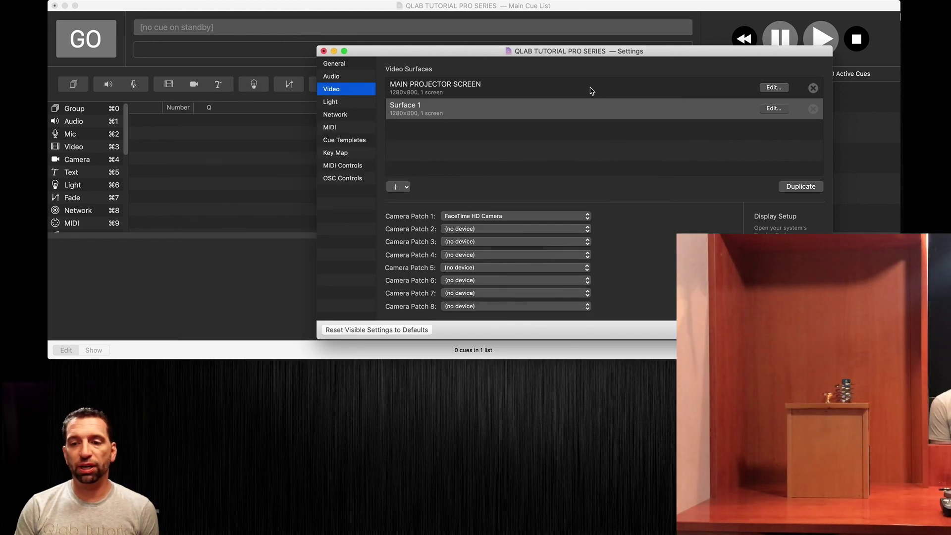
- Compare against the MAIN PROJECTOR SCREEN test grid, then close its editor
click(775, 88)
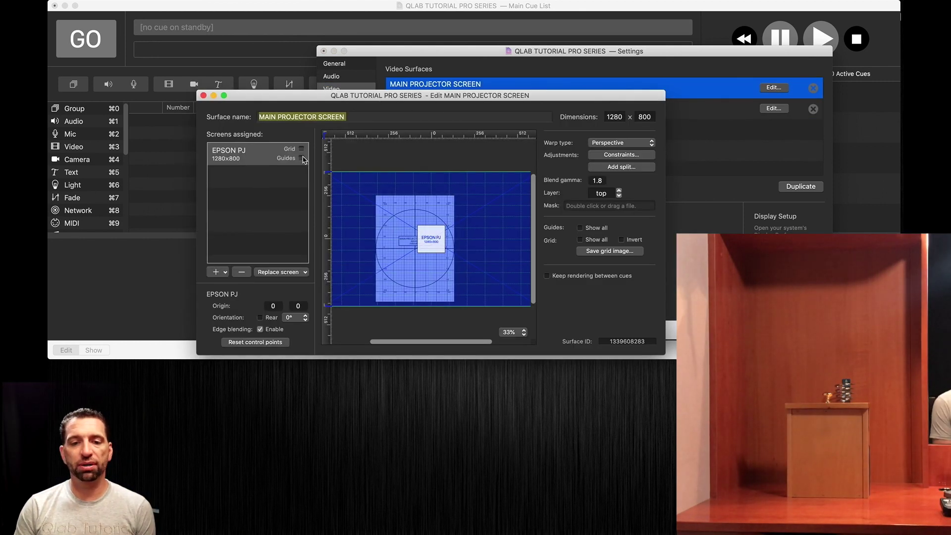
click(301, 149)
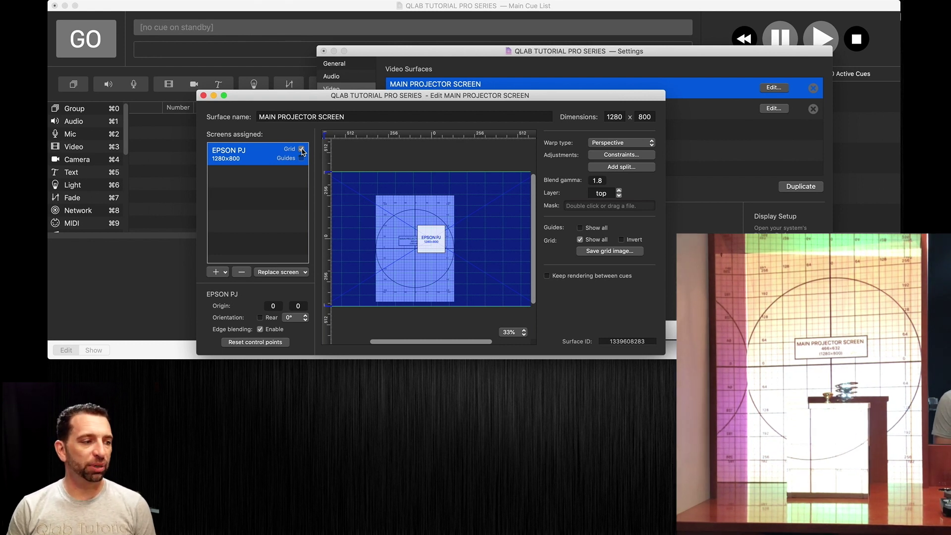
click(302, 149)
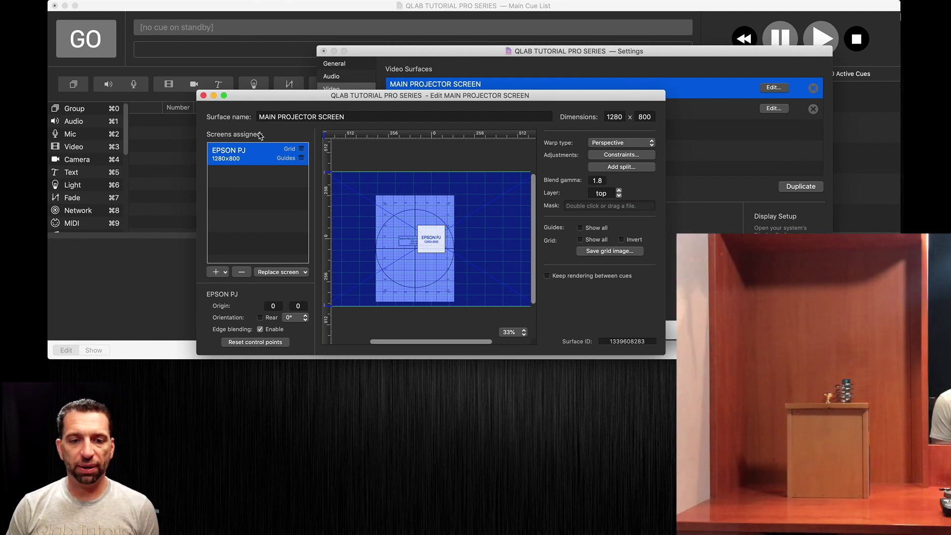
click(203, 95)
- Open Surface 1's editor with its constraints and test grid showing
click(566, 104)
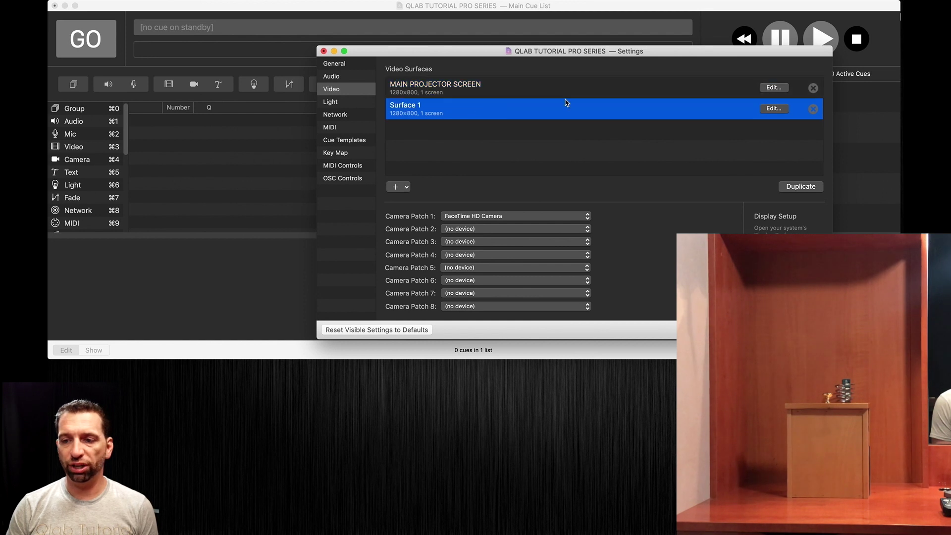
click(772, 108)
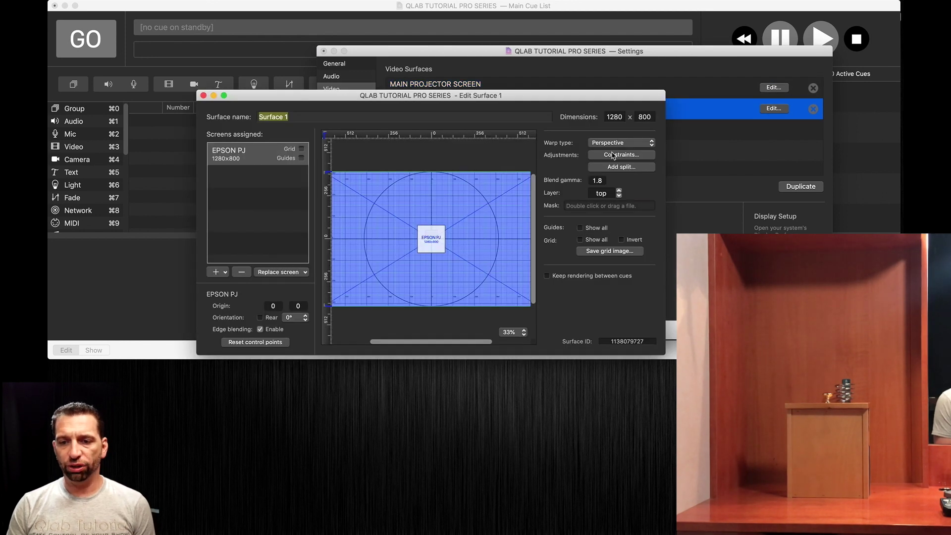
click(622, 155)
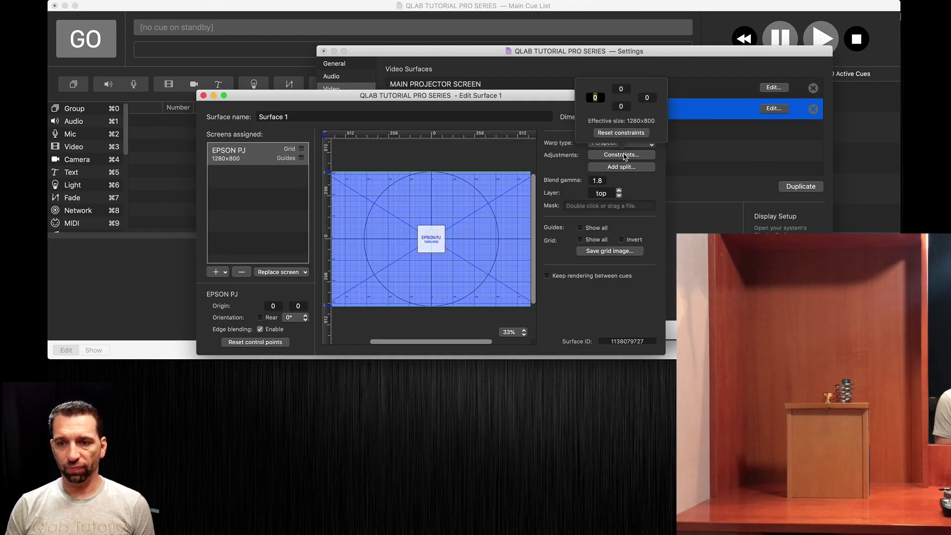
click(301, 149)
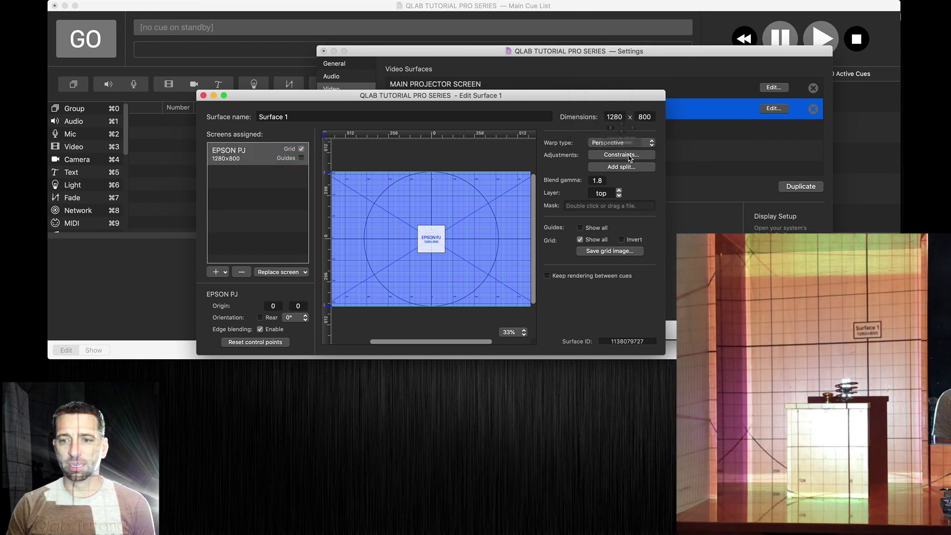
click(621, 154)
- Set Surface 1's right constraint to 593
click(647, 97)
text(107)
key(Return)
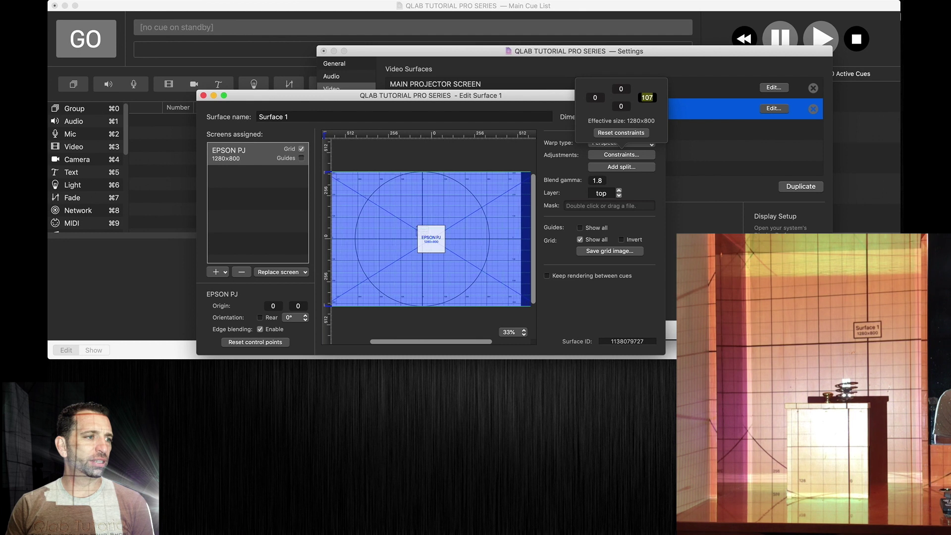
text(537)
key(Return)
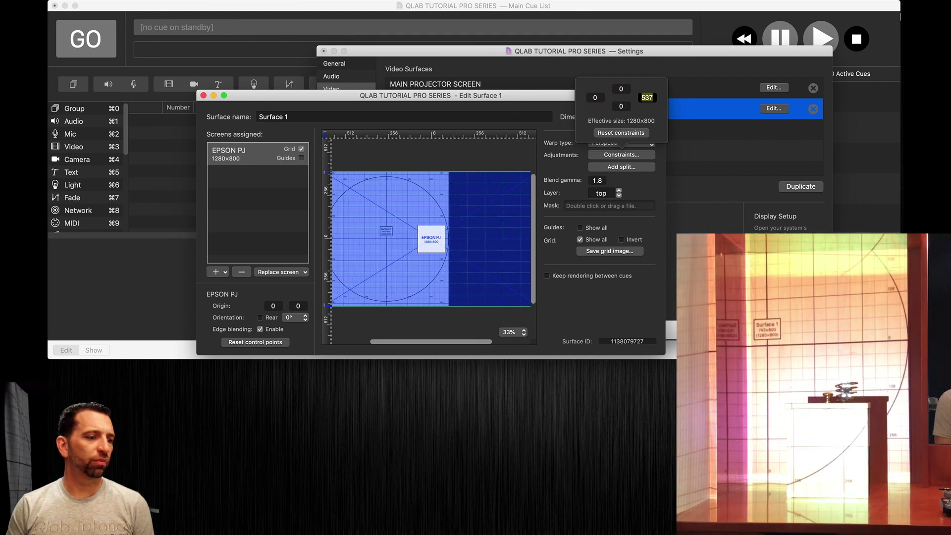
text(593)
key(Return)
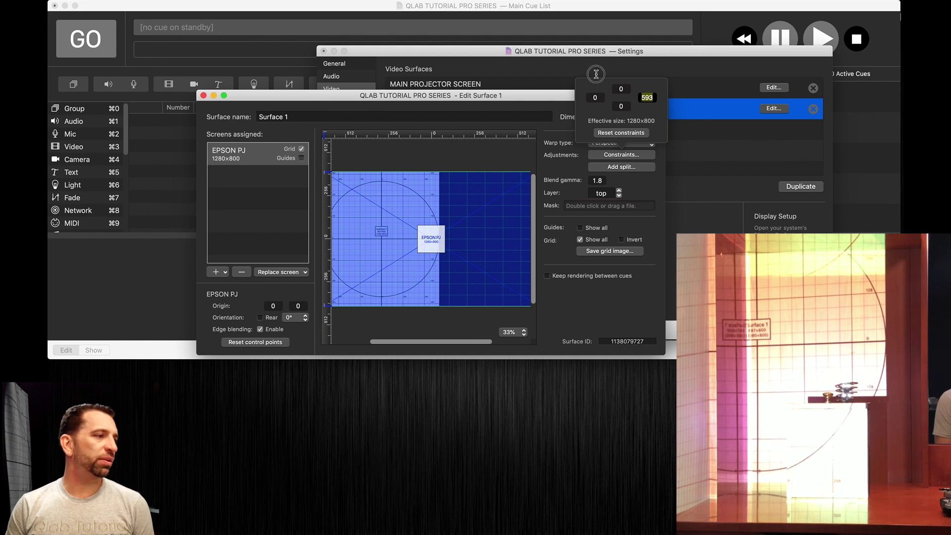
- Set Surface 1's left constraint to 484
key(shift+Tab)
text(355)
key(Return)
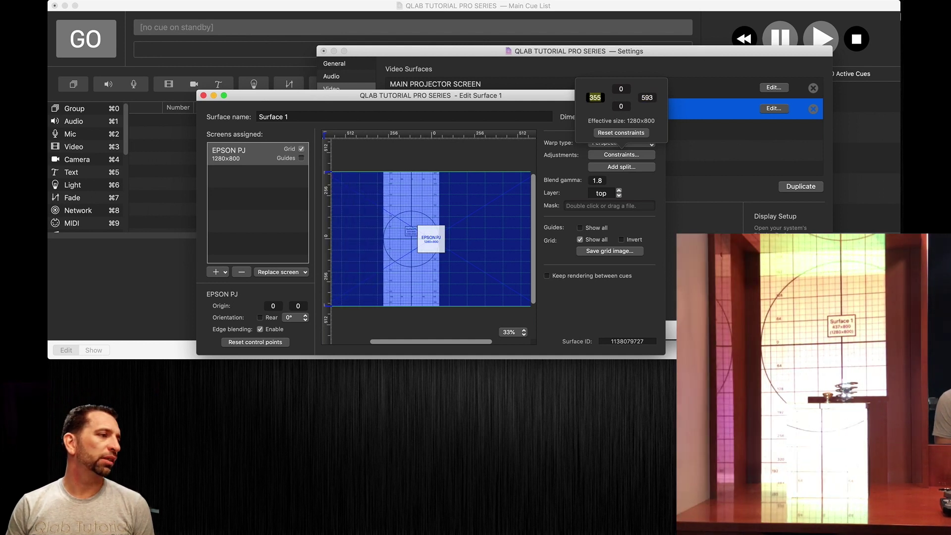
text(447)
key(Return)
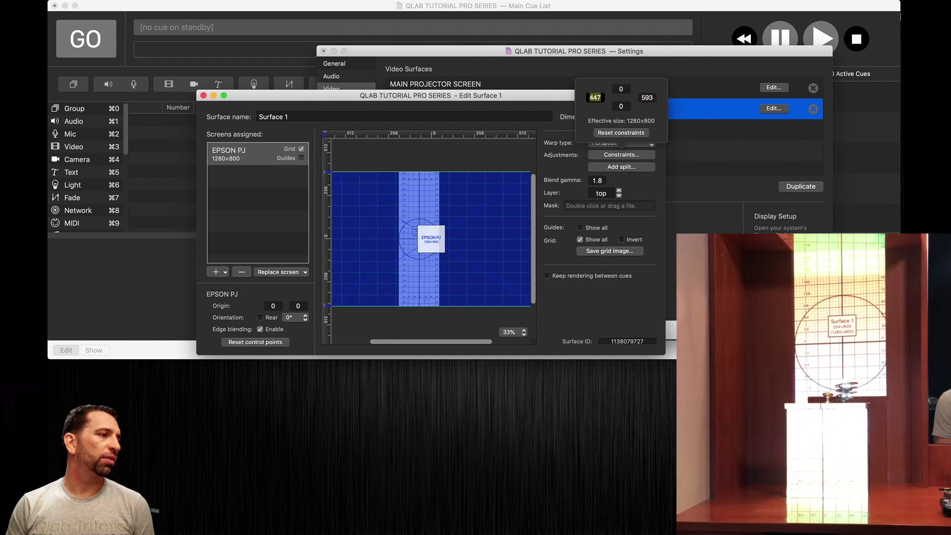
text(570)
key(Return)
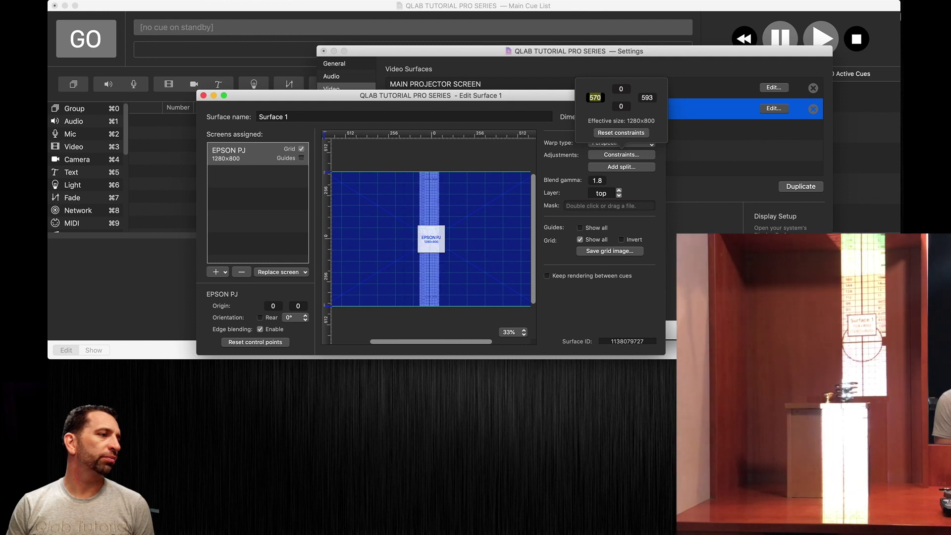
text(503)
key(Return)
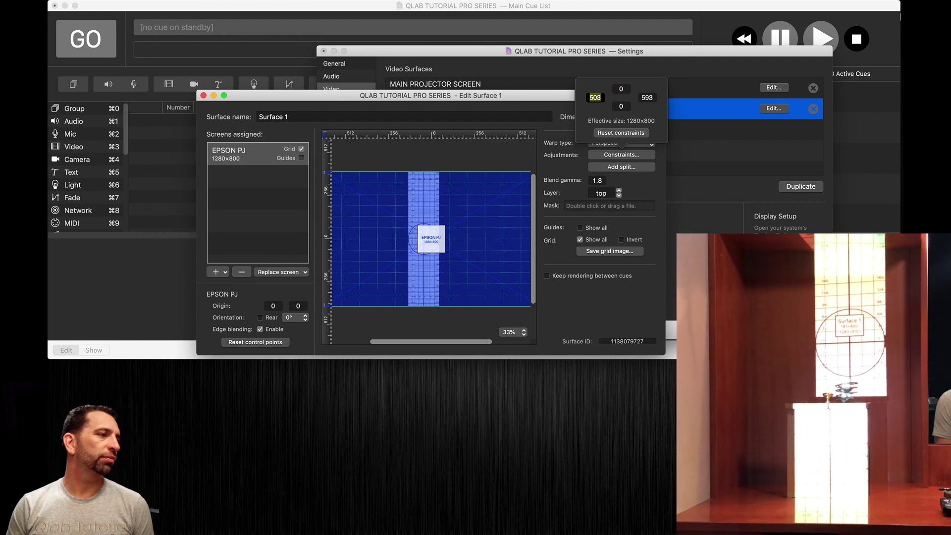
text(488)
key(Return)
text(484)
key(Return)
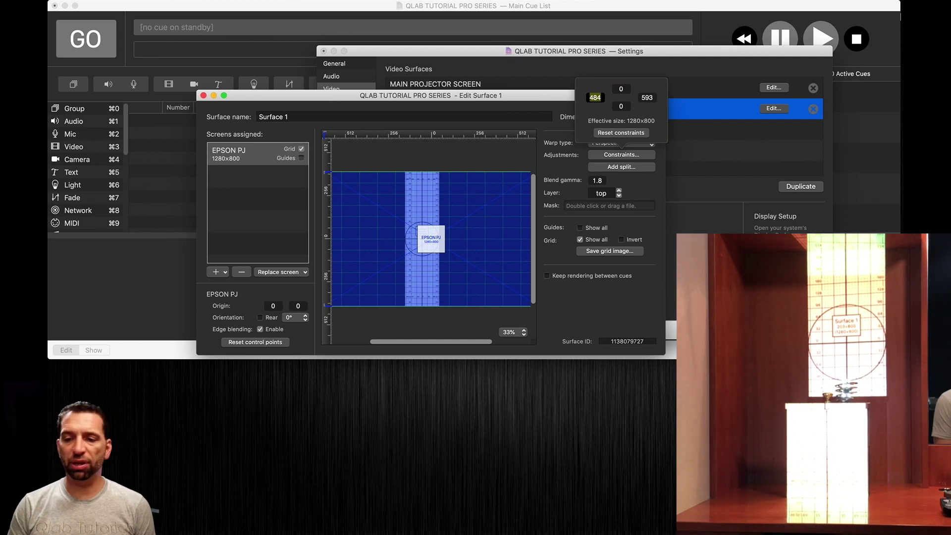
- Set the bottom constraint to 14 and start clipping the top at 405
click(622, 108)
text(26)
key(Return)
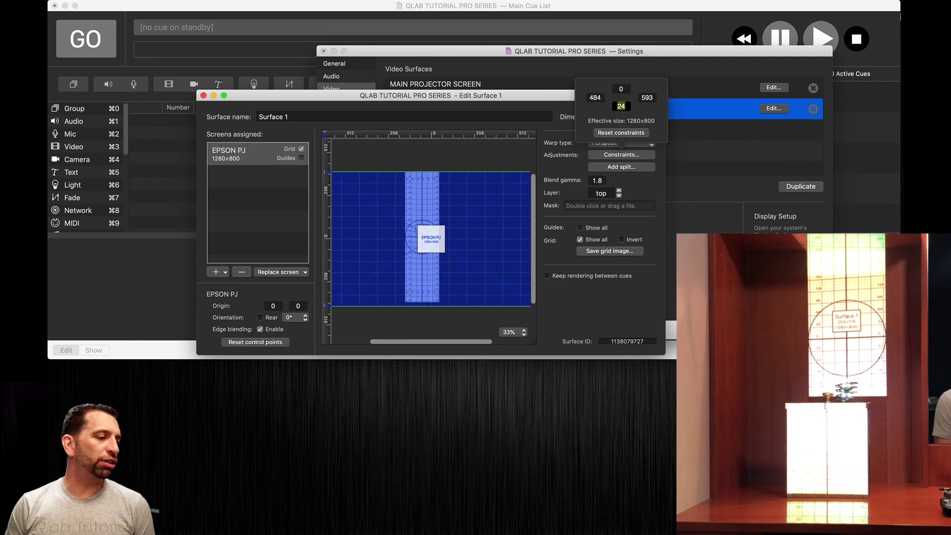
text(17)
key(Return)
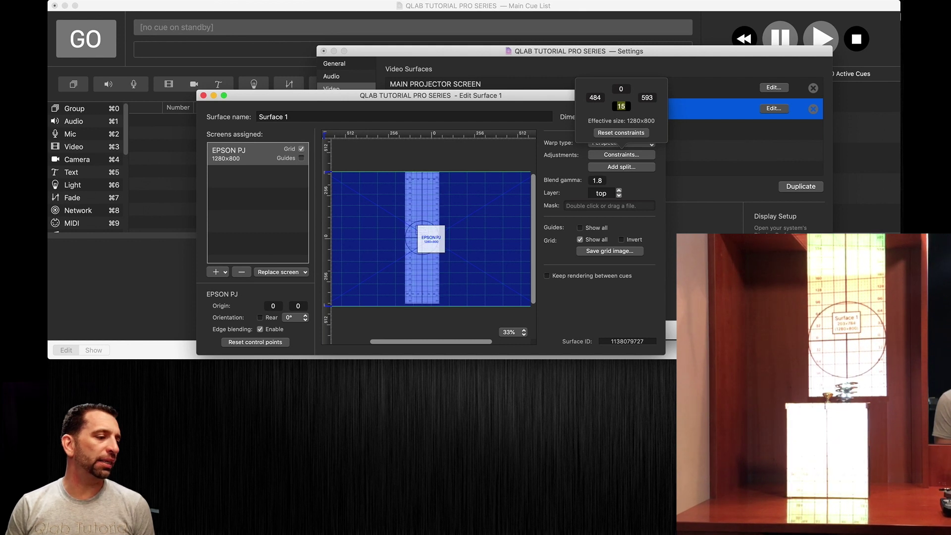
text(14)
key(Return)
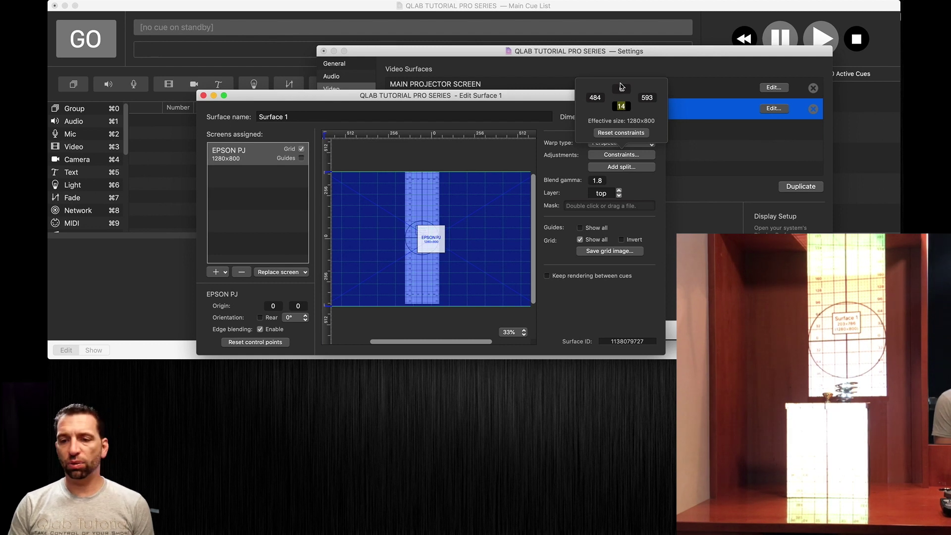
click(620, 88)
text(405)
key(Return)
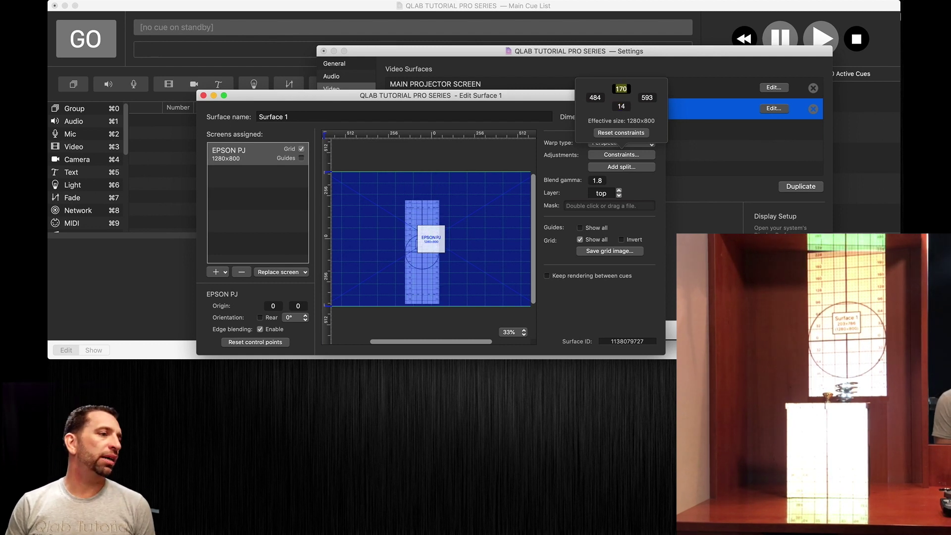
- Refine Surface 1's top constraint to fit the mini box, ending at 560
text(557)
key(Return)
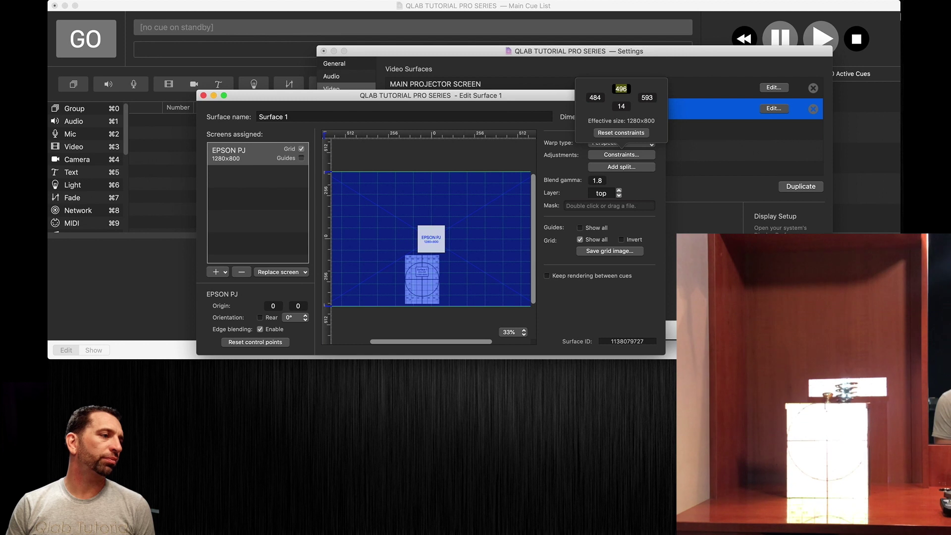
text(544)
key(Return)
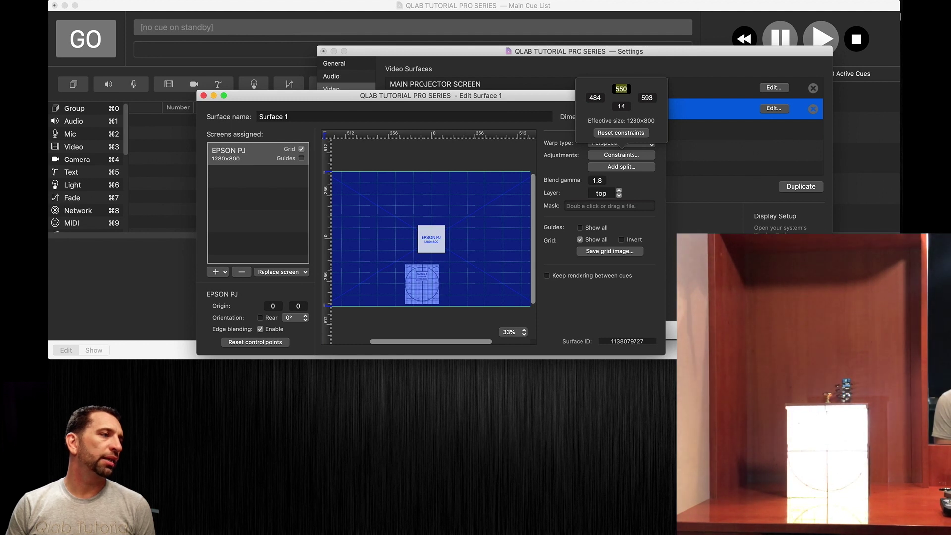
text(545)
key(Return)
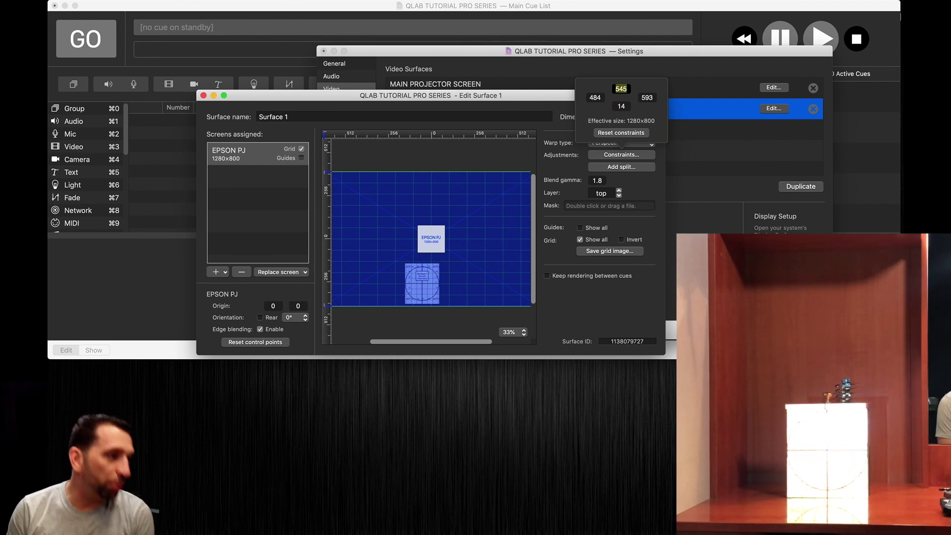
text(552)
key(Return)
text(556)
key(Return)
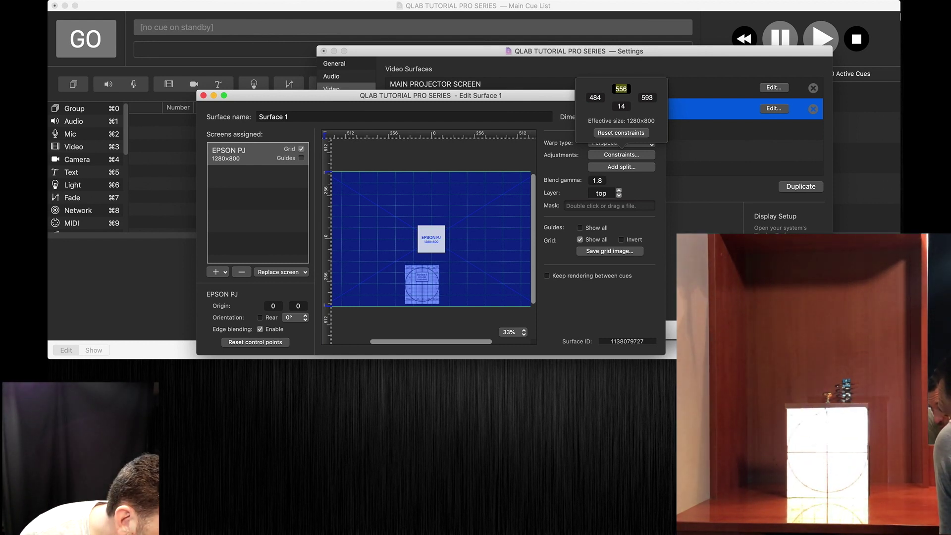
key(Up)
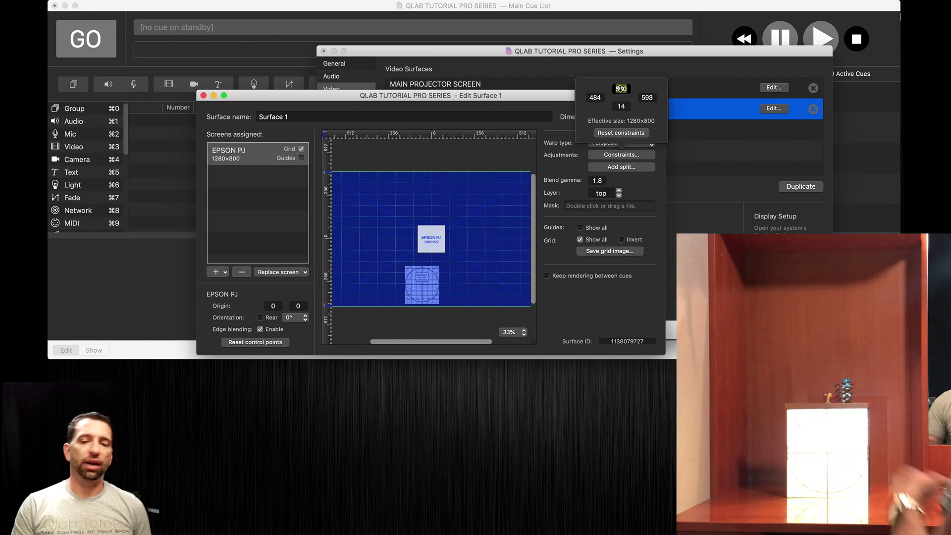
- Nudge the left constraint to 496 and set the right constraint to 604
click(600, 95)
key(Up)
key(Up)
key(Up)
key(Up)
key(Up)
key(Up)
key(Up)
key(Up)
key(Up)
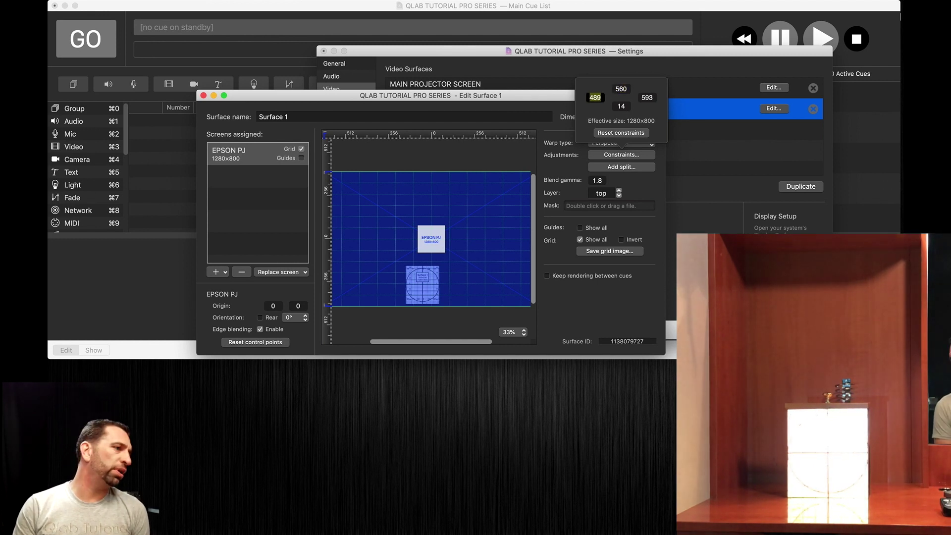
key(Up)
key(Up)
key(Up)
key(Up)
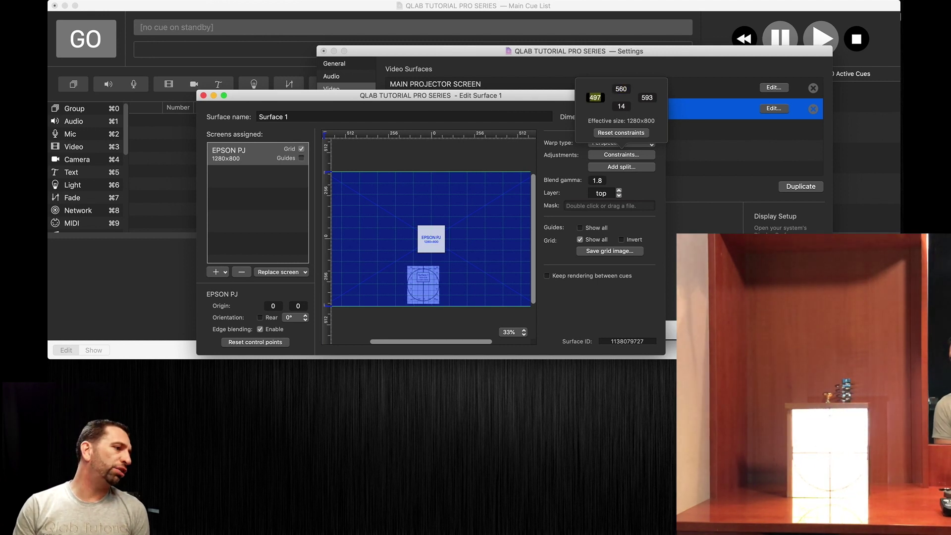
key(Down)
key(Down)
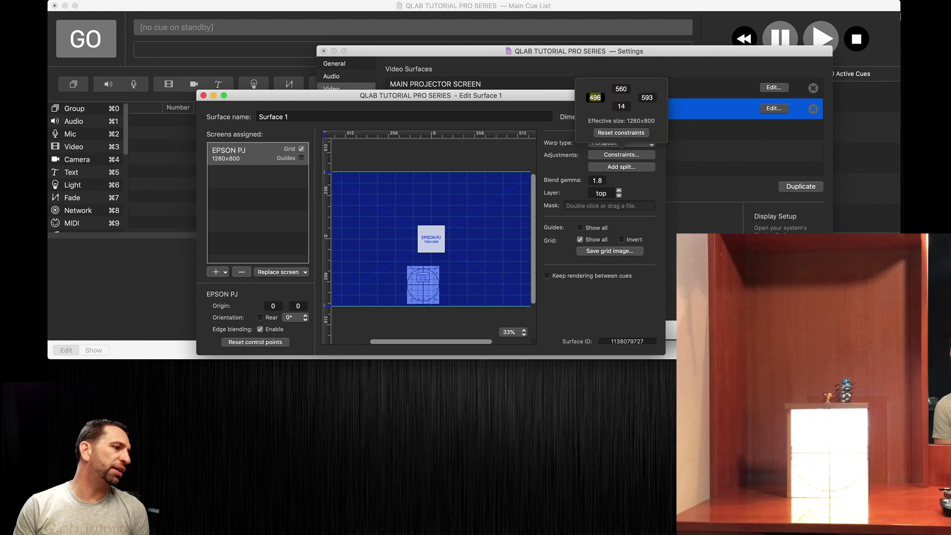
click(643, 97)
text(604)
key(Return)
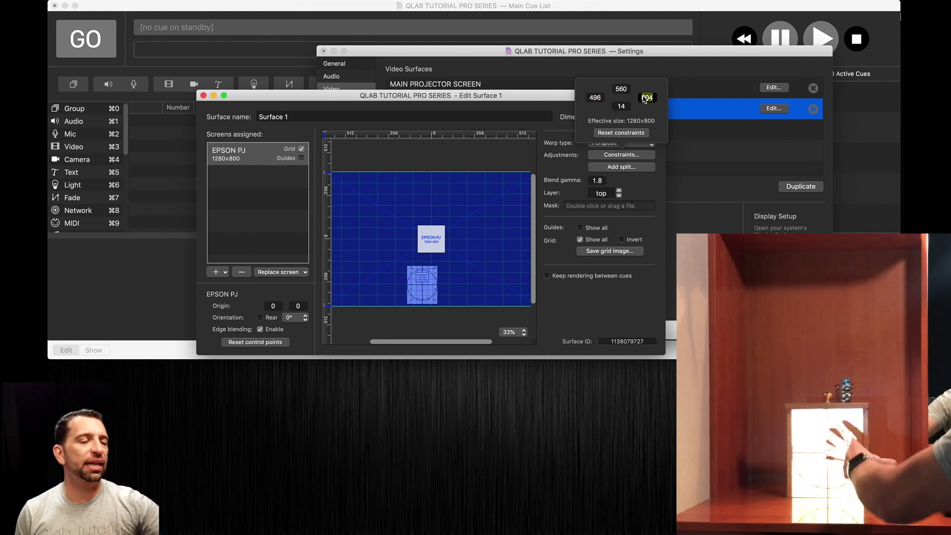
- Hide the grid, rename the surface 'INSIDE MINI SCREEN', and close its editor
click(302, 149)
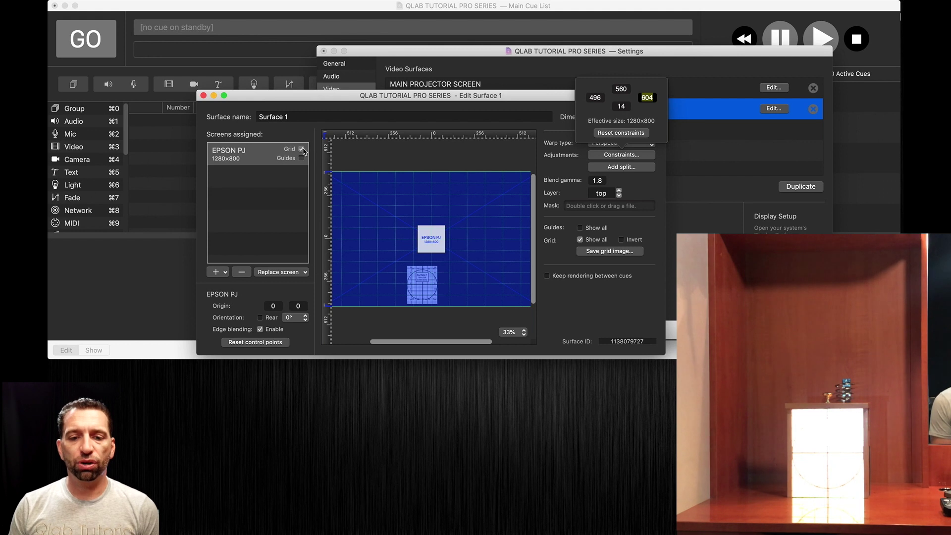
triple_click(278, 114)
text(INSIDE M)
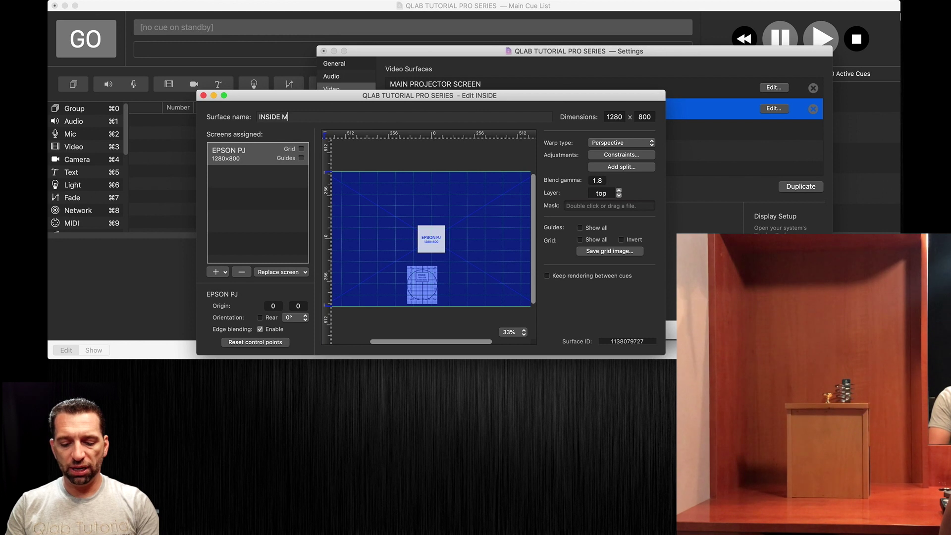
text(INI SCREEN)
key(Return)
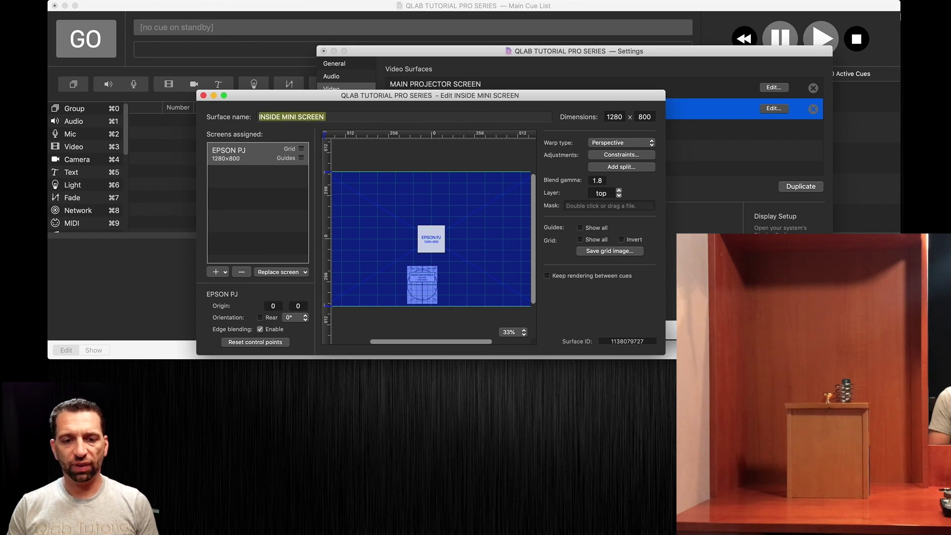
click(203, 95)
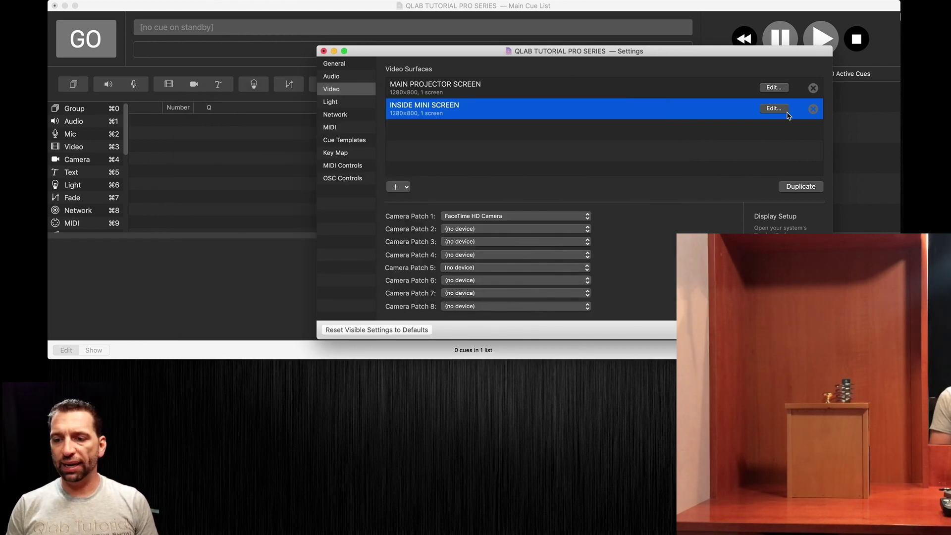
- Duplicate INSIDE MINI SCREEN and refit the copy to left 483, right 592, top 545
click(794, 188)
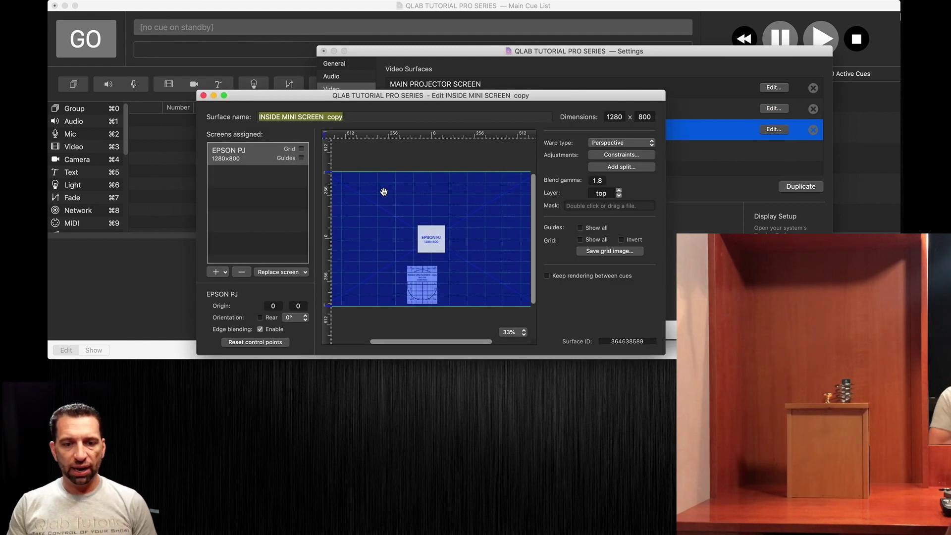
click(302, 149)
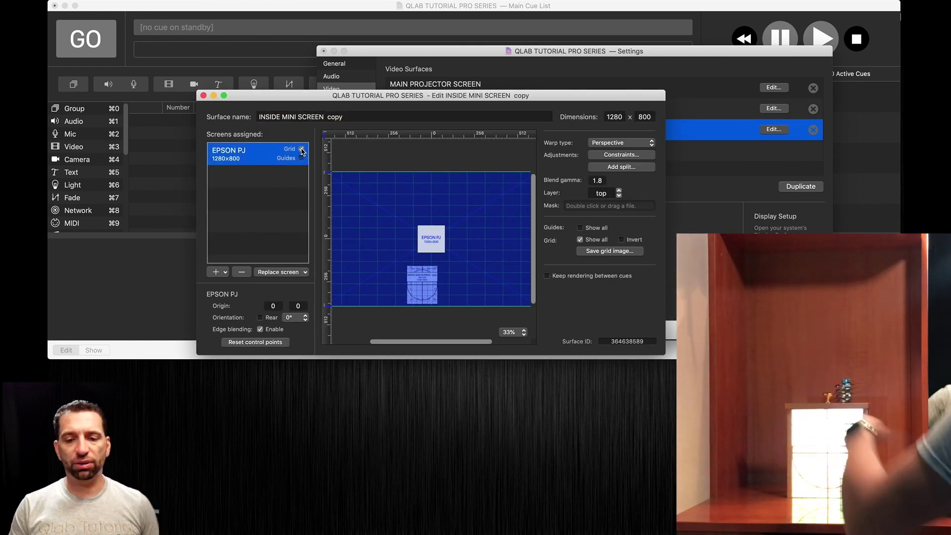
click(608, 155)
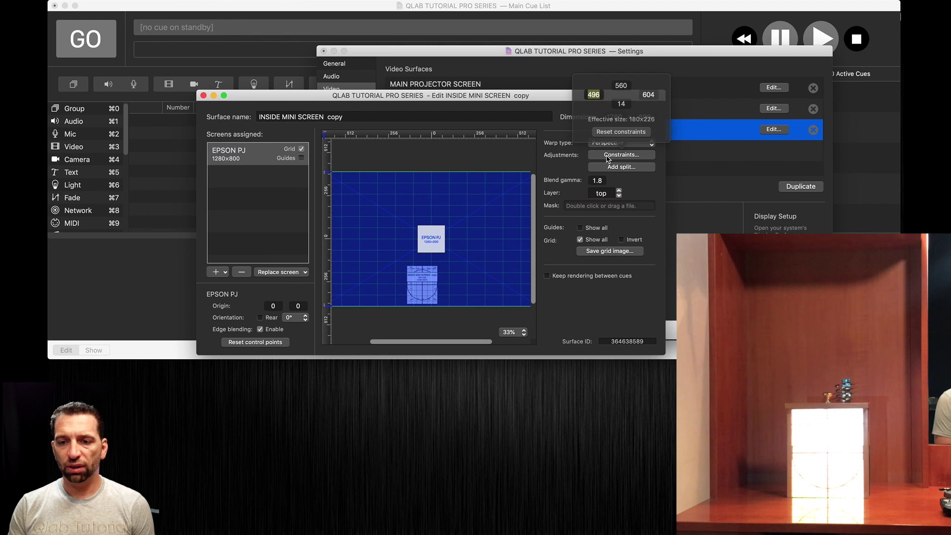
key(Down)
key(Down)
key(Down)
key(Down)
key(Down)
key(Down)
key(Down)
key(Down)
key(Down)
key(Down)
key(Down)
key(Down)
key(Down)
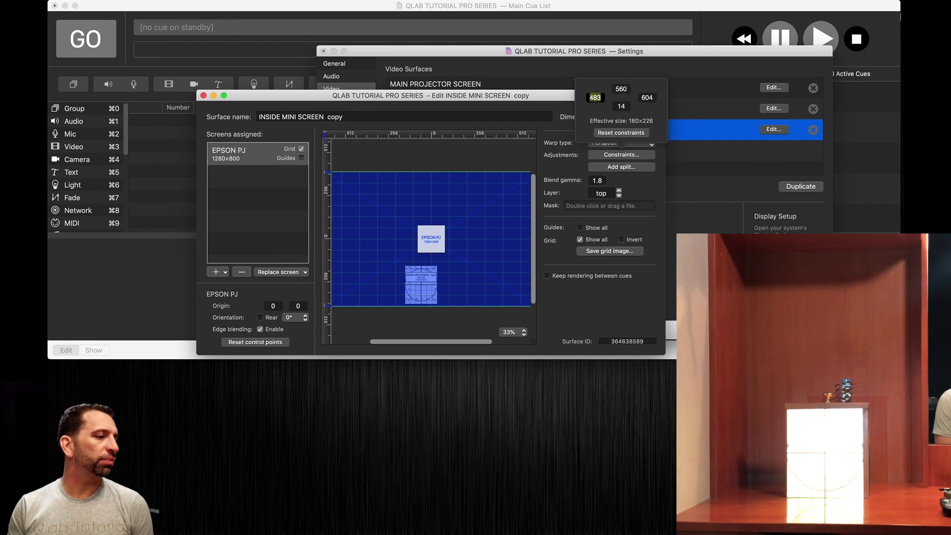
click(644, 99)
key(Down)
key(Down)
key(Down)
key(Down)
key(Down)
key(Down)
key(Down)
key(Down)
key(Down)
key(Down)
key(Down)
key(Down)
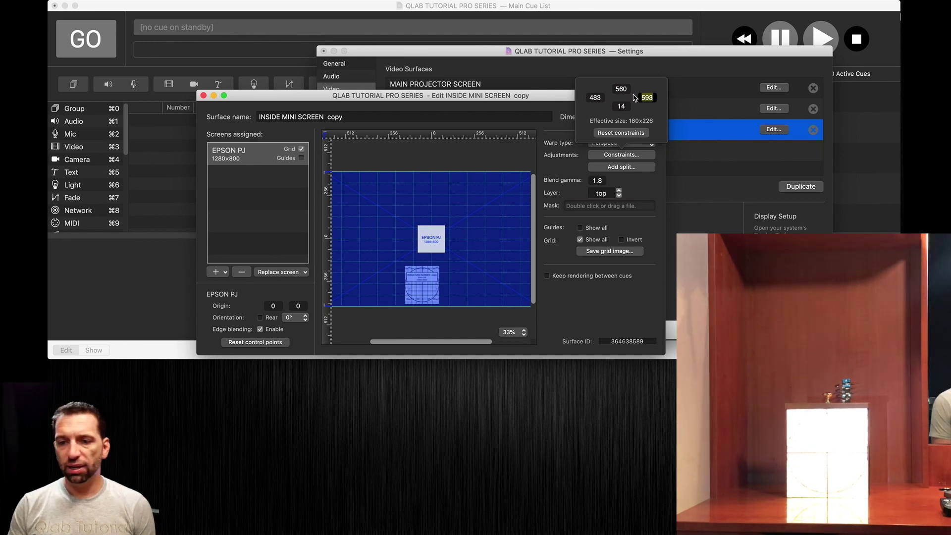
click(622, 90)
key(Down)
key(Down)
key(Down)
key(Down)
key(Down)
key(Down)
key(Down)
key(Down)
key(Down)
key(Down)
key(Down)
key(Down)
key(Down)
key(Down)
key(Down)
key(Down)
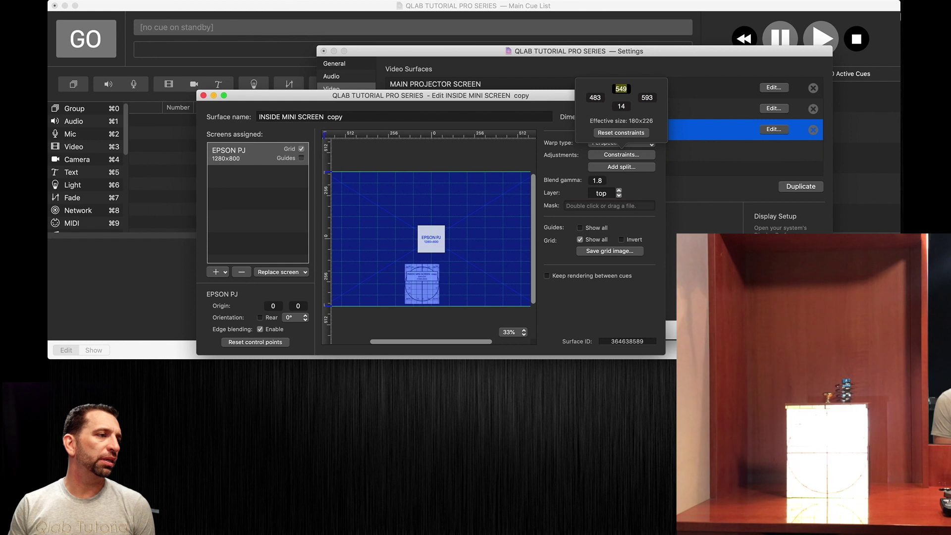
key(Up)
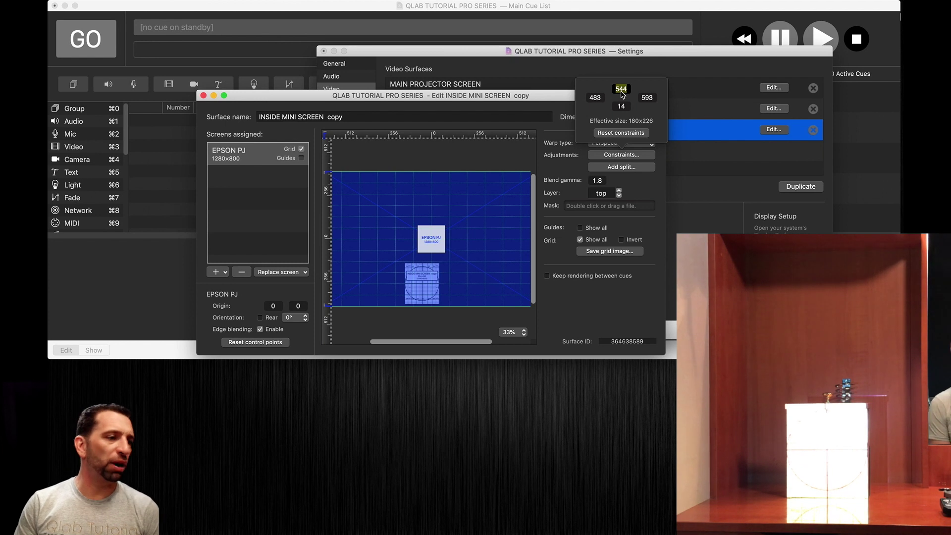
- Rename the copy 'FULL MINI SCREEN (BORDER)'
triple_click(317, 117)
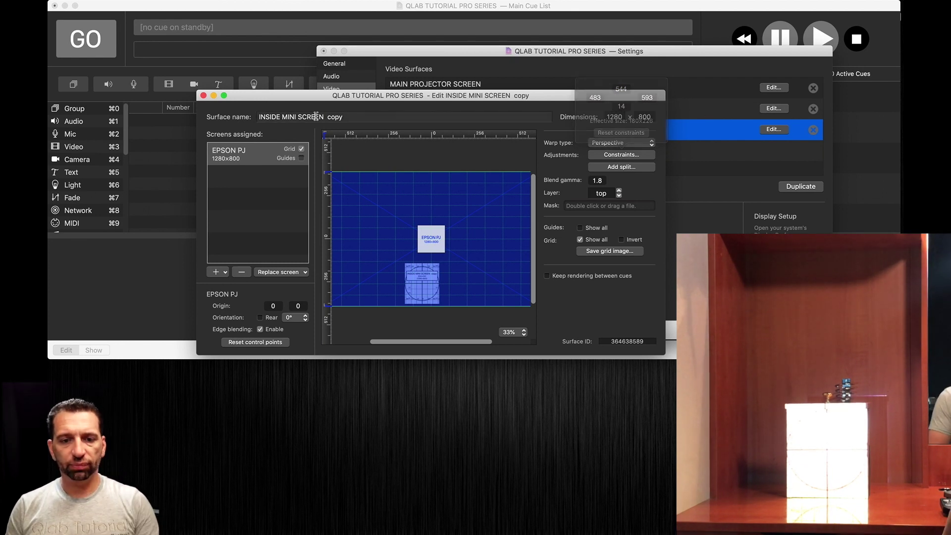
text(FULL )
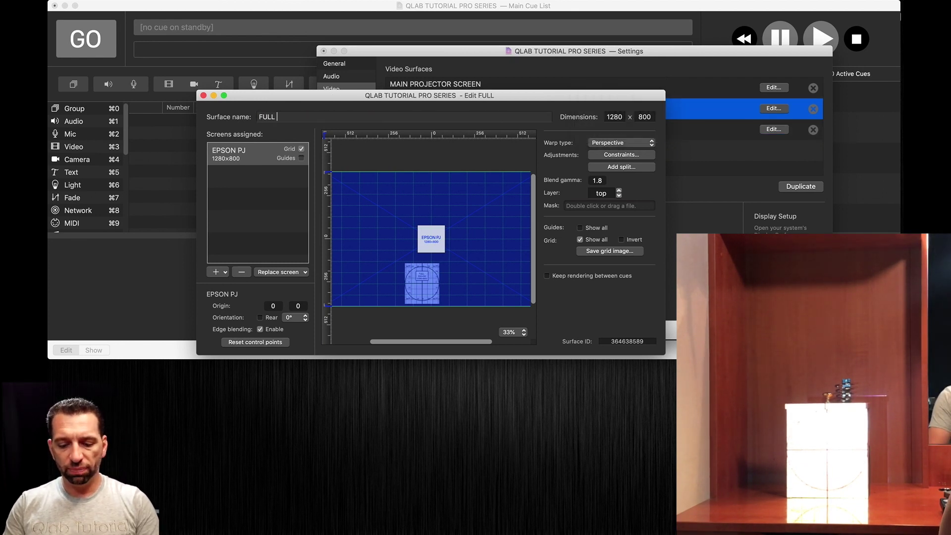
text(MINI SCREEN)
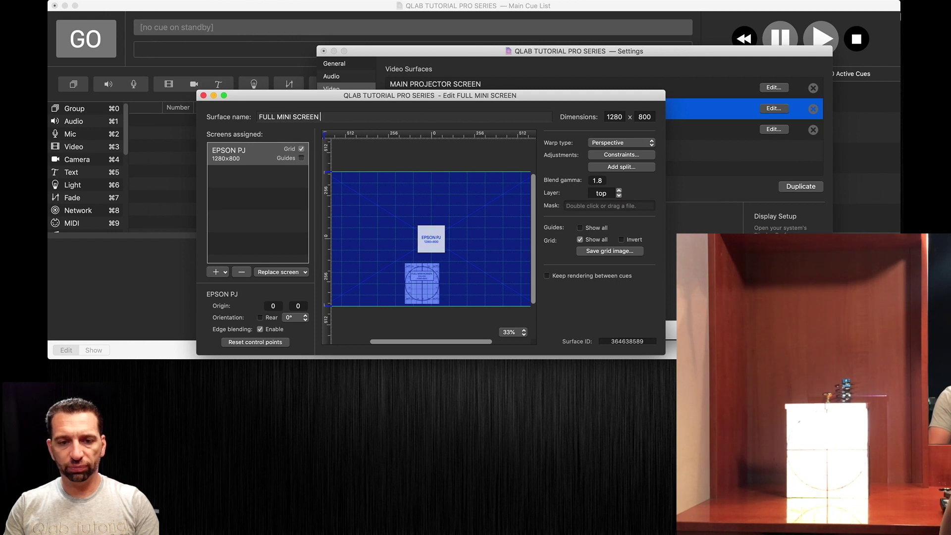
text( (BORDER))
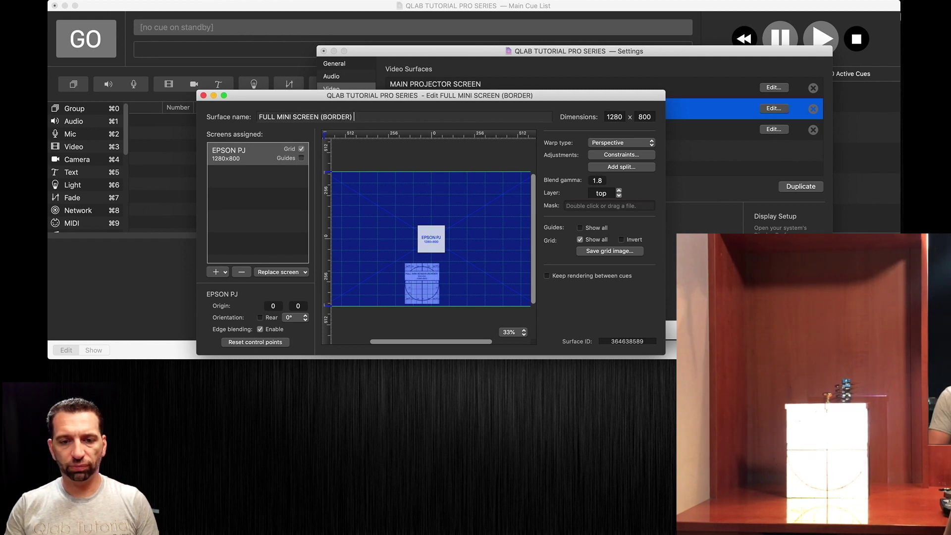
key(Return)
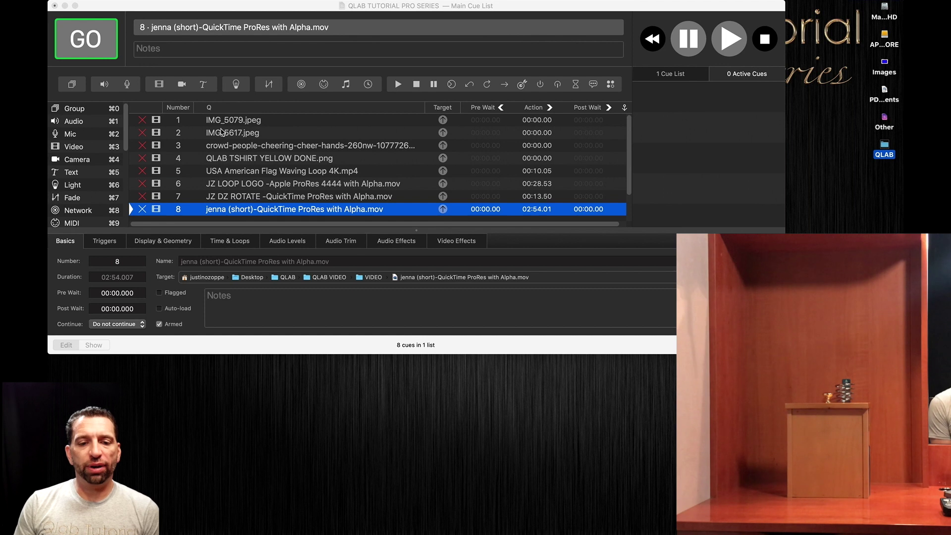
- Route the QLAB TSHIRT YELLOW DONE.png cue to the FULL MINI SCREEN (BORDER) surface
click(223, 122)
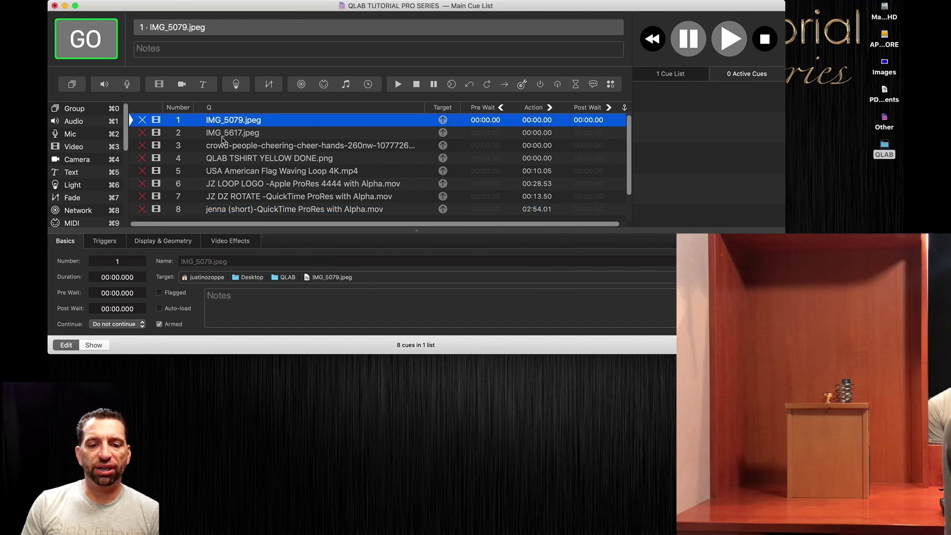
click(219, 160)
click(172, 242)
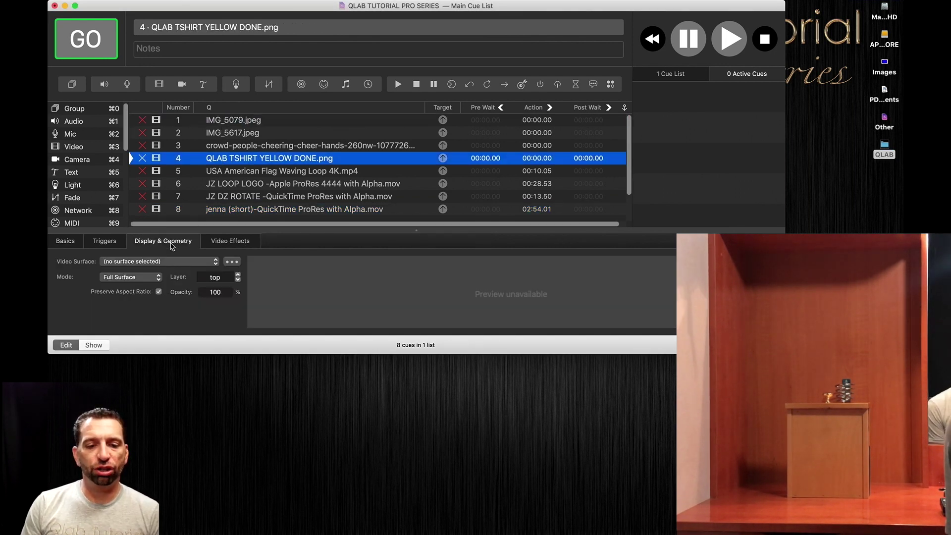
click(161, 262)
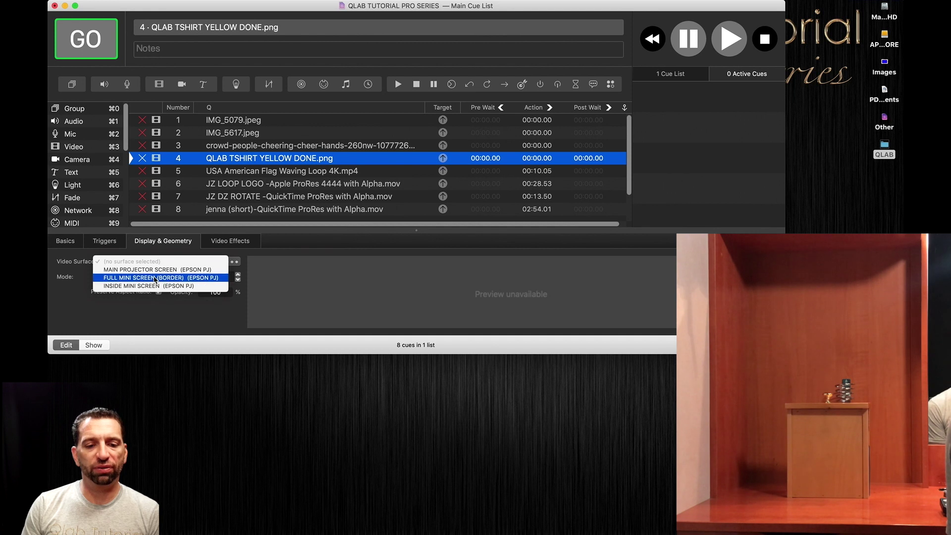
click(155, 277)
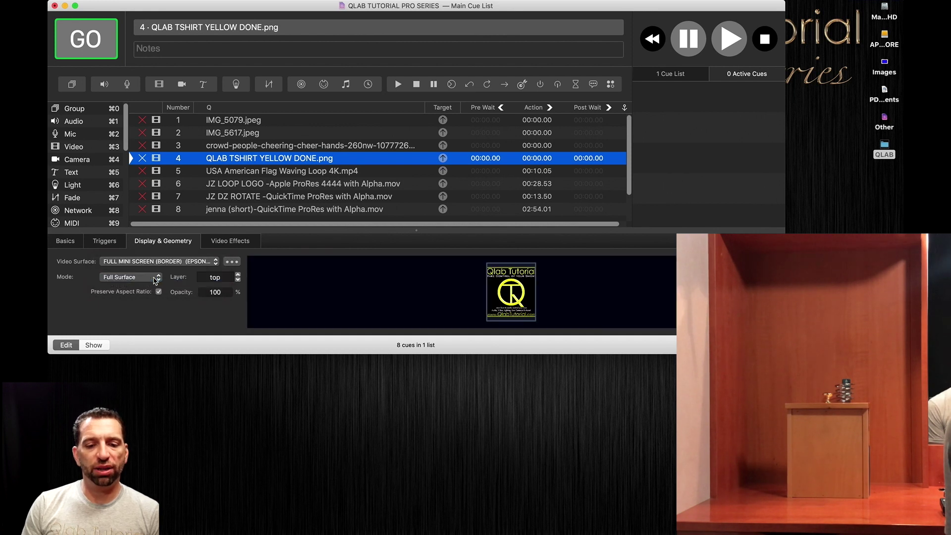
- Test-fire the yellow logo image cue, then stop it
click(242, 172)
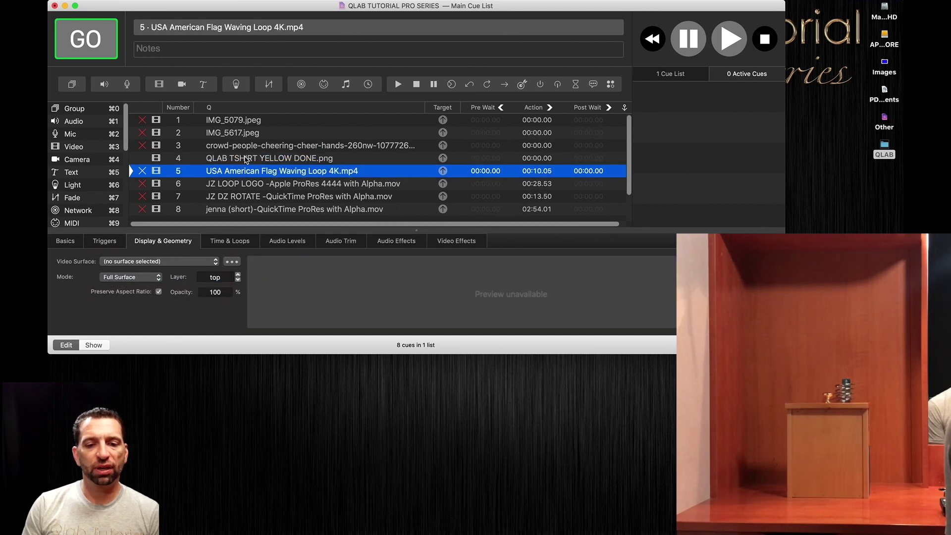
click(247, 160)
key(space)
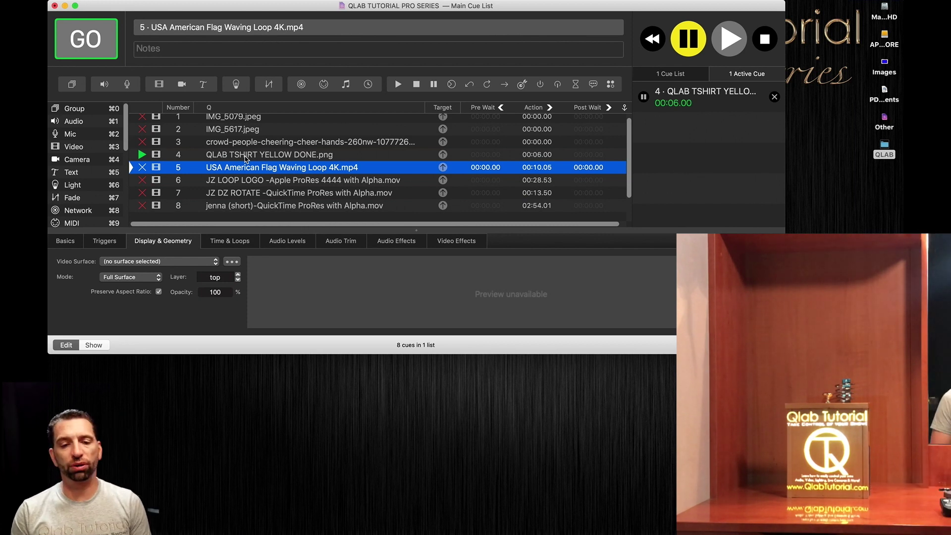
click(246, 154)
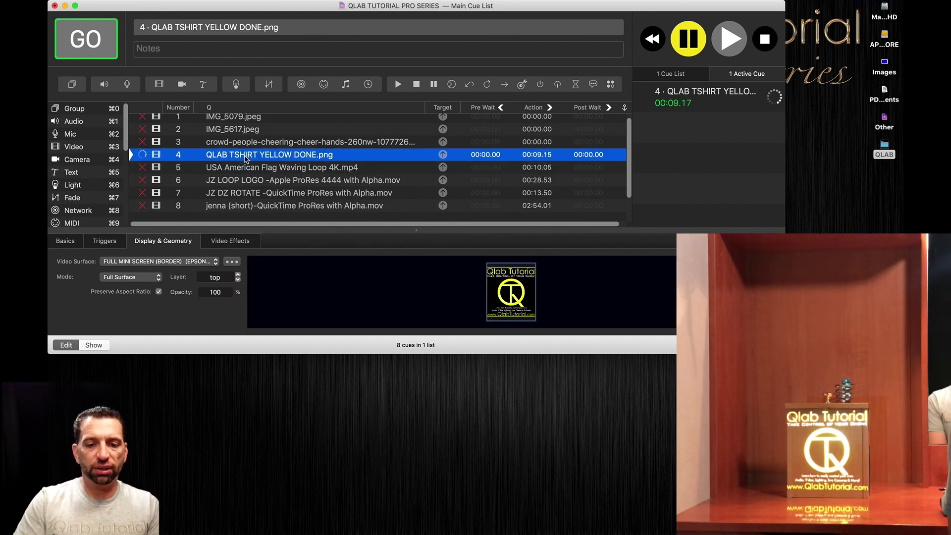
key(Escape)
- Reroute the yellow logo to INSIDE MINI SCREEN, play it, and reopen the Video settings
click(157, 262)
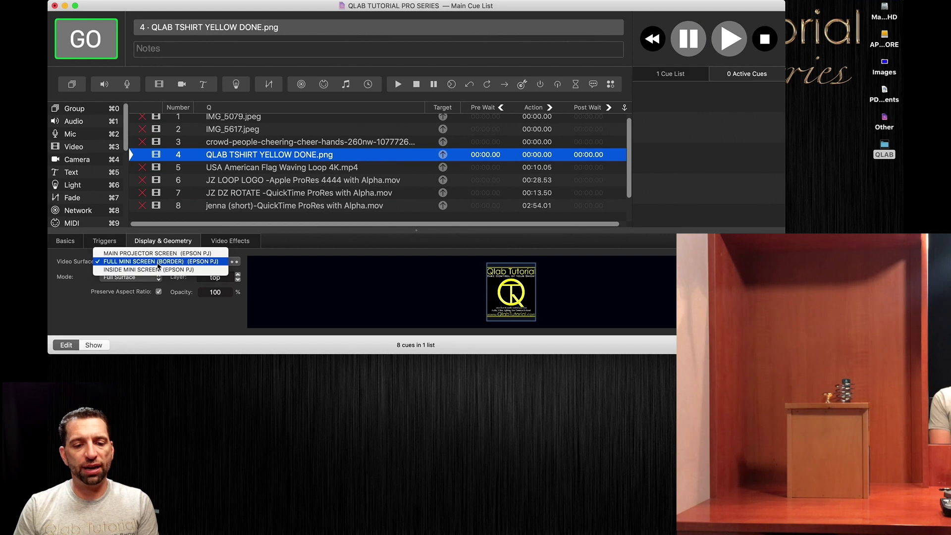
click(157, 270)
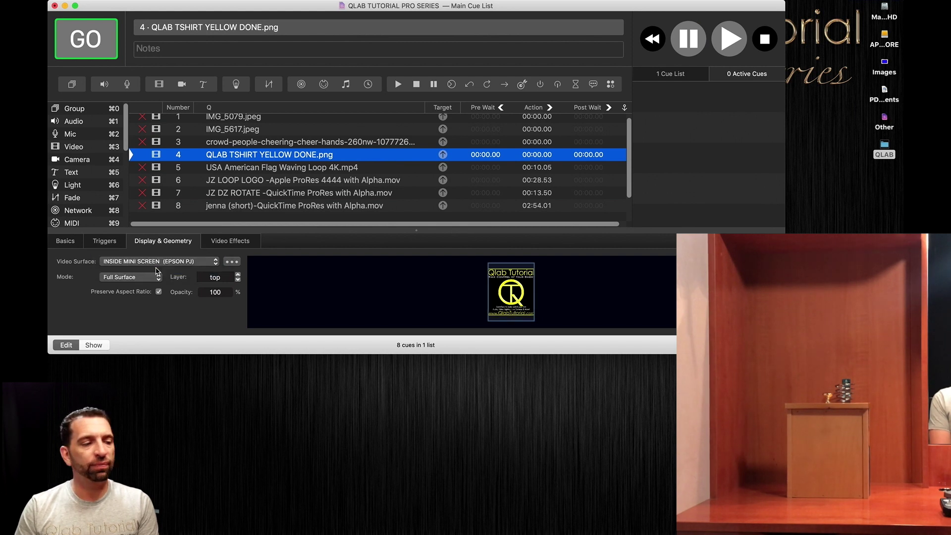
key(space)
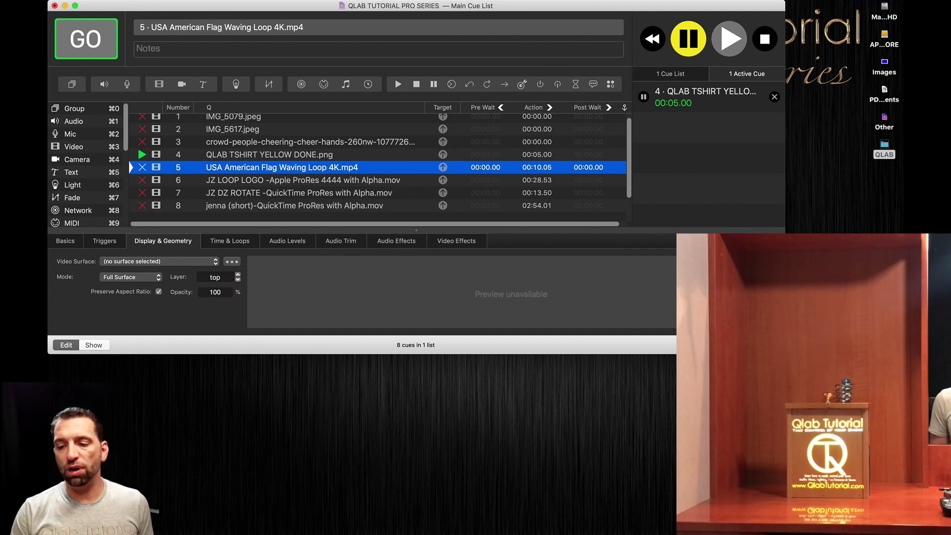
key(super+comma)
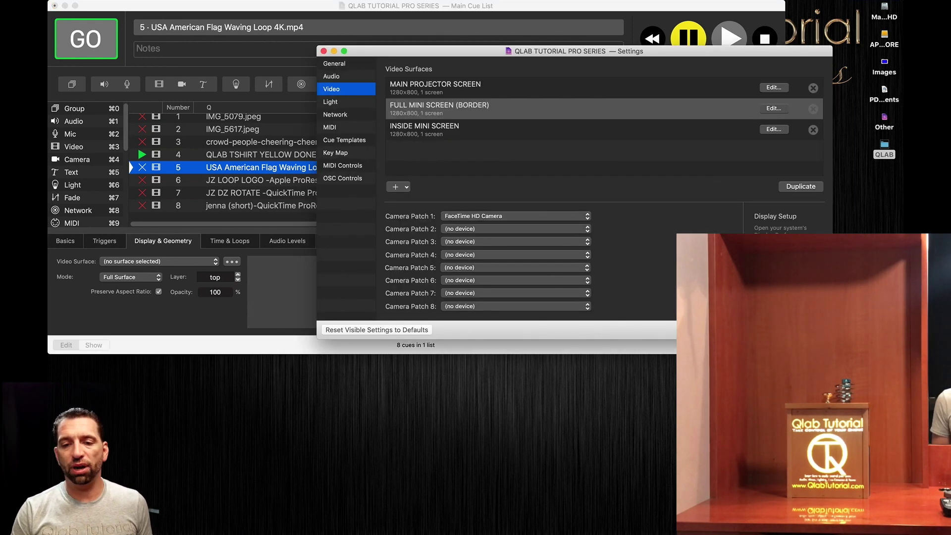
click(773, 108)
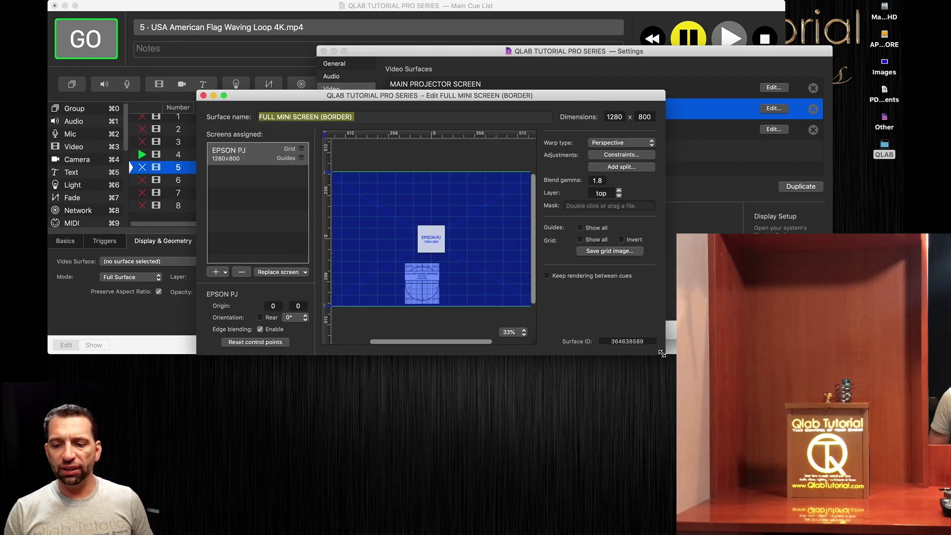
drag(662, 352, 780, 368)
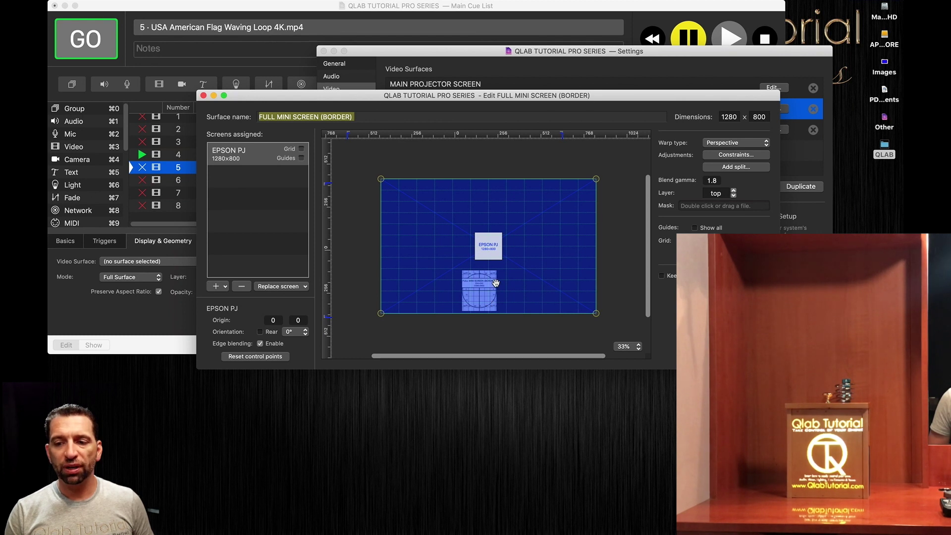
click(625, 346)
click(626, 379)
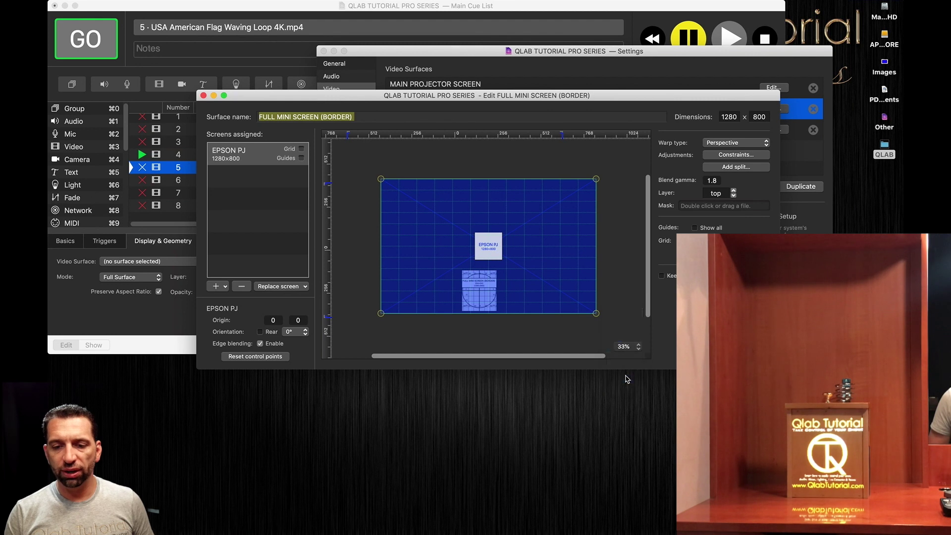
scroll(499, 264, down, 5)
scroll(499, 263, left, 3)
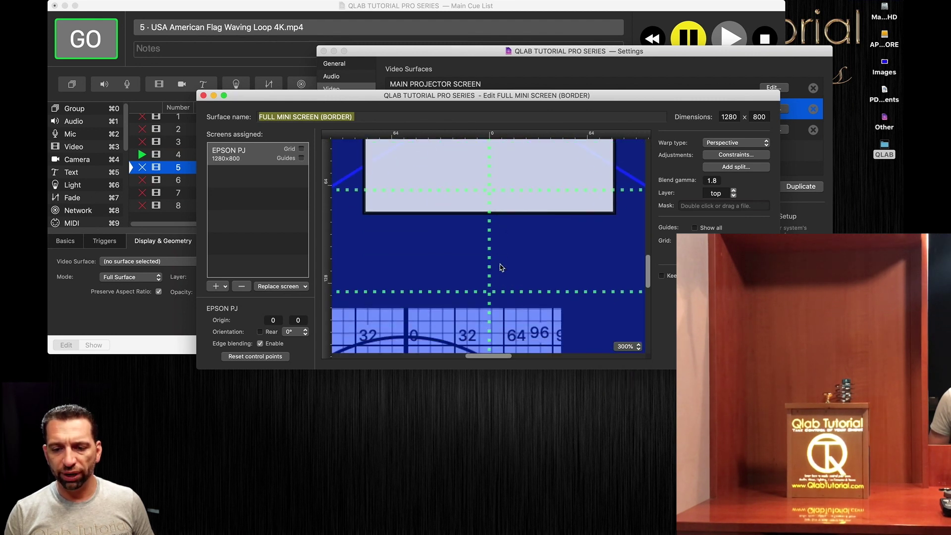
scroll(500, 268, down, 2)
scroll(500, 268, left, 3)
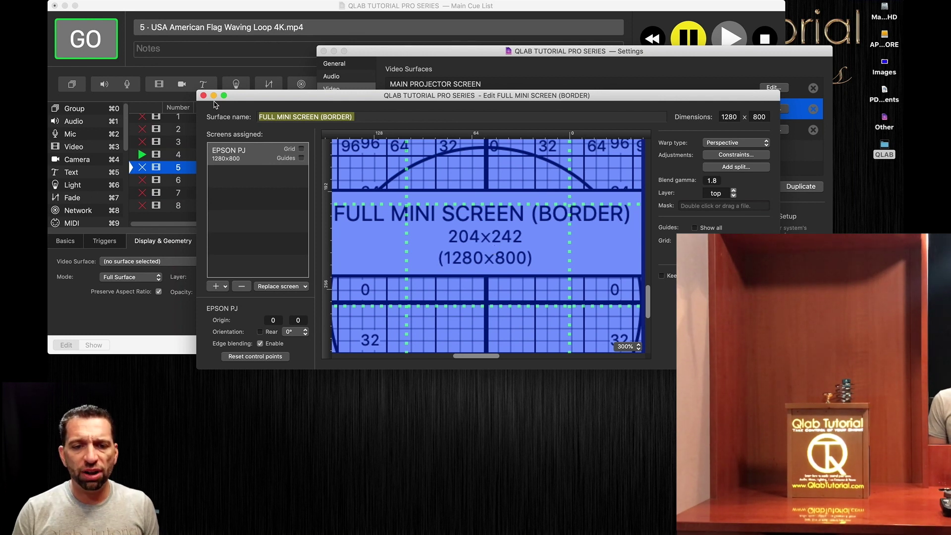
click(203, 96)
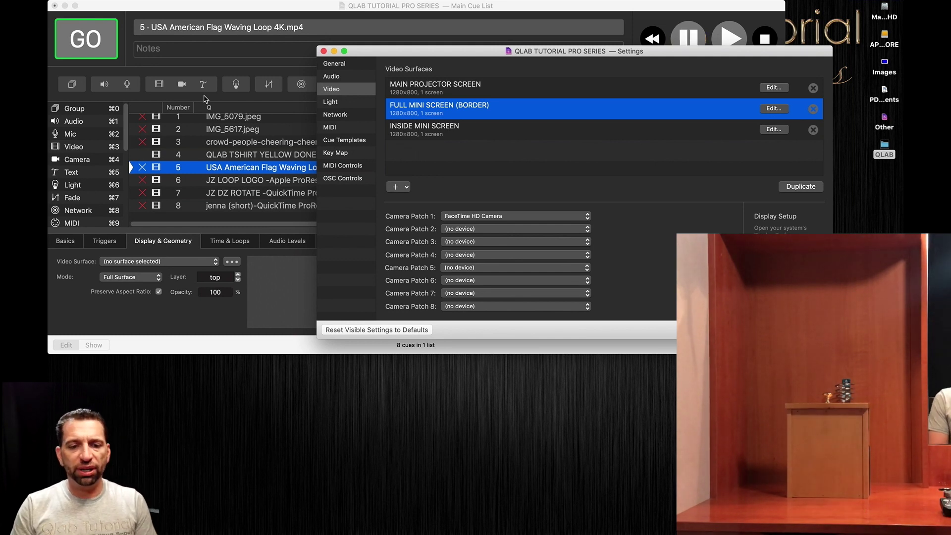
- Send the USA American Flag Waving Loop cue to INSIDE MINI SCREEN and play it on the box
click(225, 190)
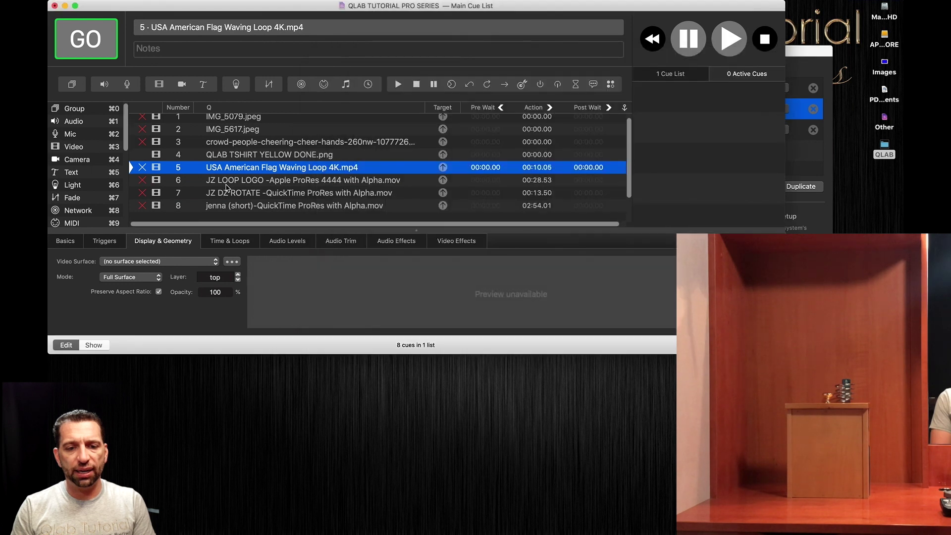
click(186, 265)
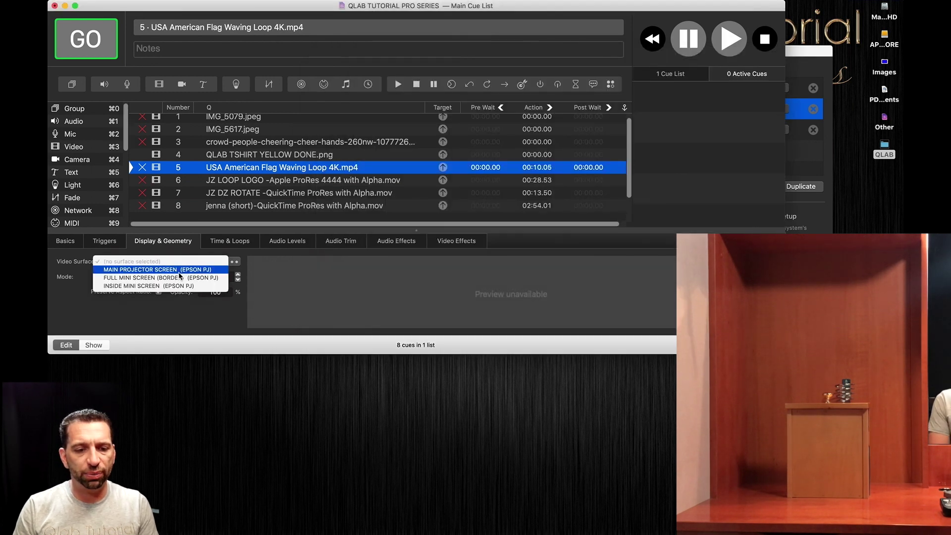
click(172, 286)
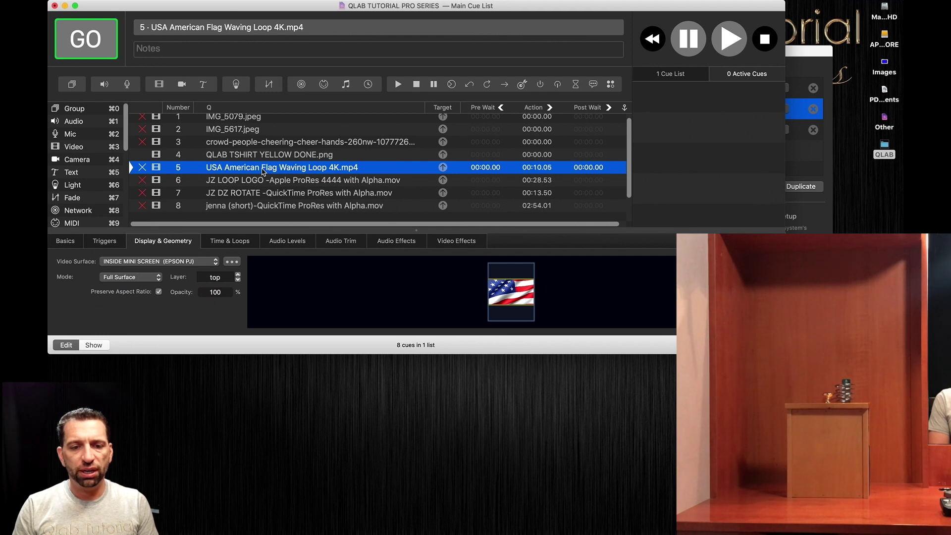
click(254, 182)
click(253, 192)
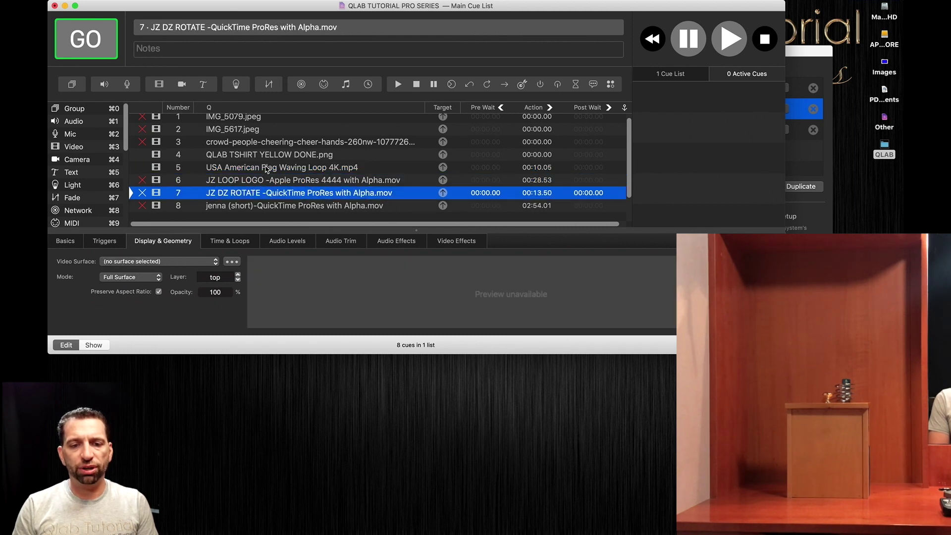
click(266, 168)
key(space)
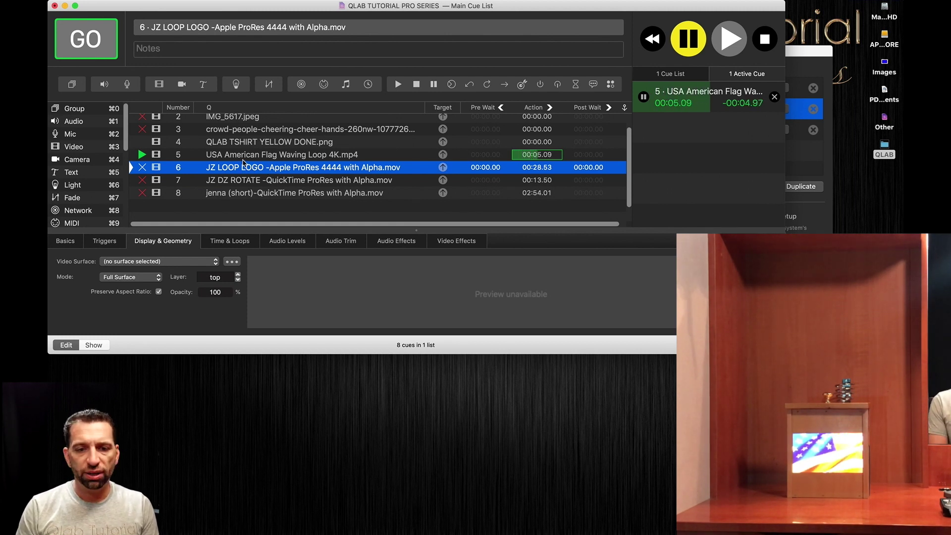
click(246, 156)
- Switch the flag cue to Custom Geometry at scale 0.967 and make it loop infinitely
click(157, 278)
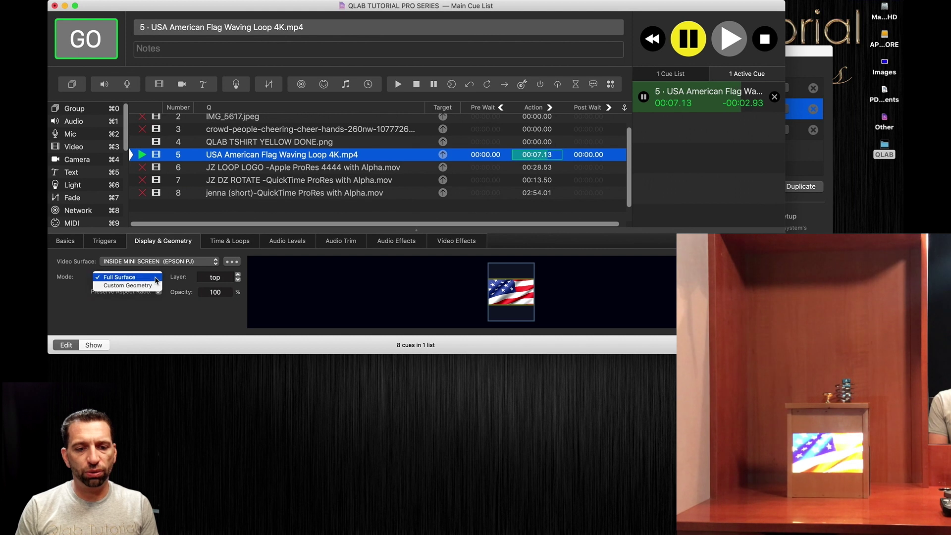
click(153, 286)
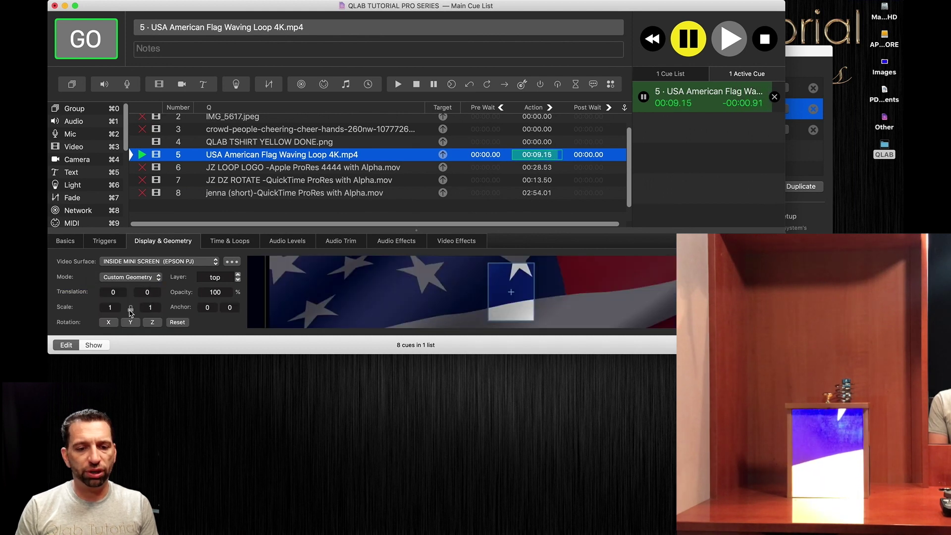
click(151, 307)
text(0.967)
key(Return)
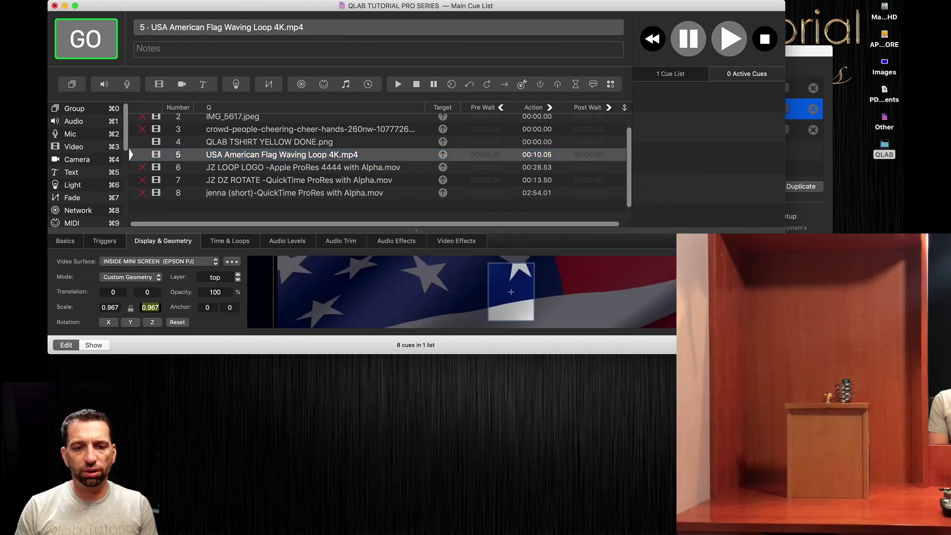
click(218, 243)
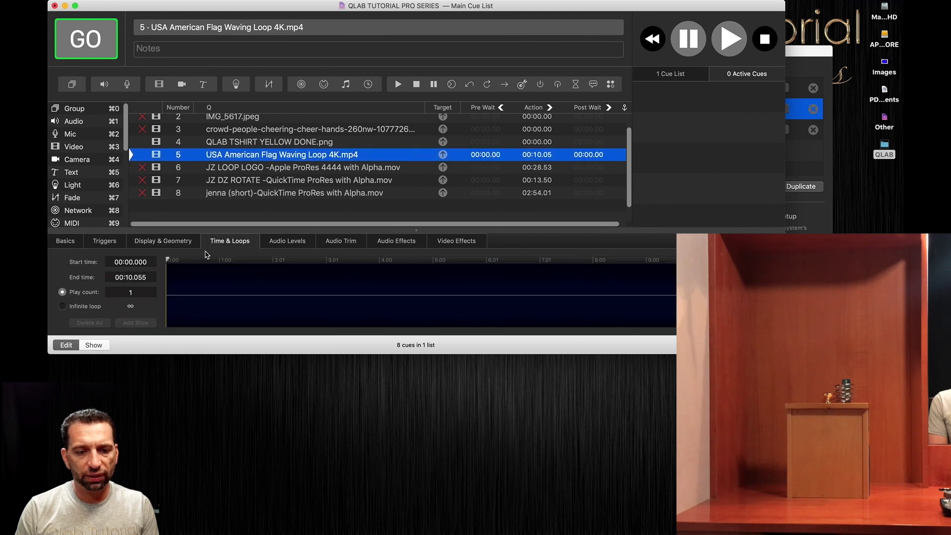
click(62, 306)
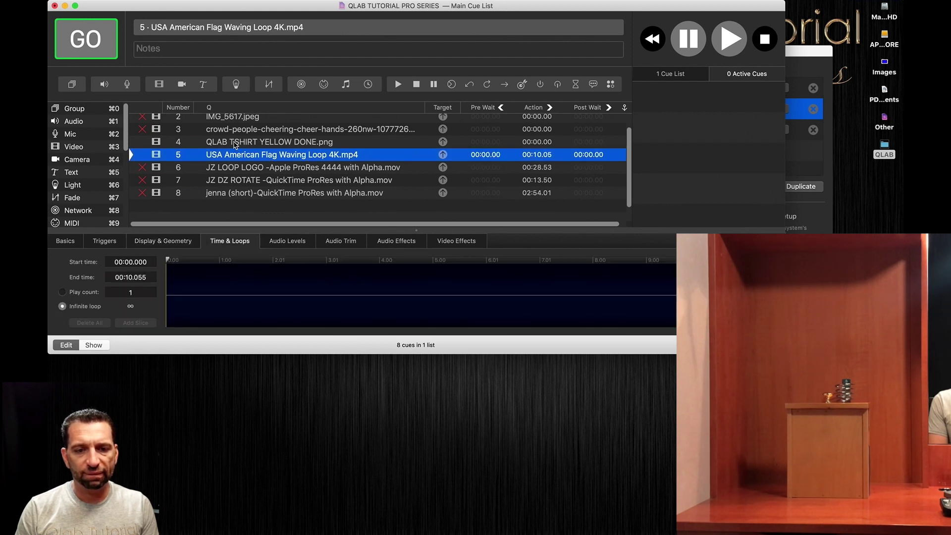
- Play the looping flag and switch the logo loop cue to Custom Geometry
click(236, 144)
click(230, 156)
key(space)
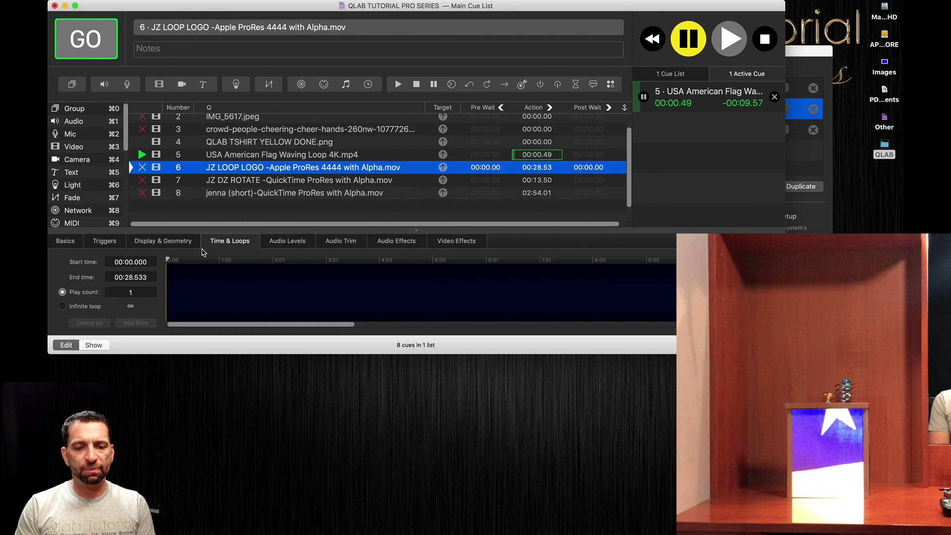
click(180, 243)
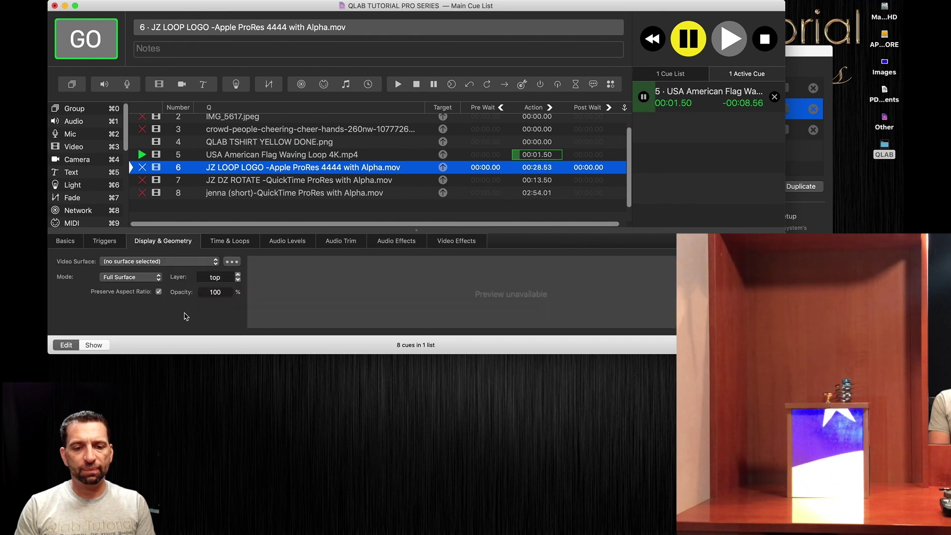
click(148, 277)
click(149, 286)
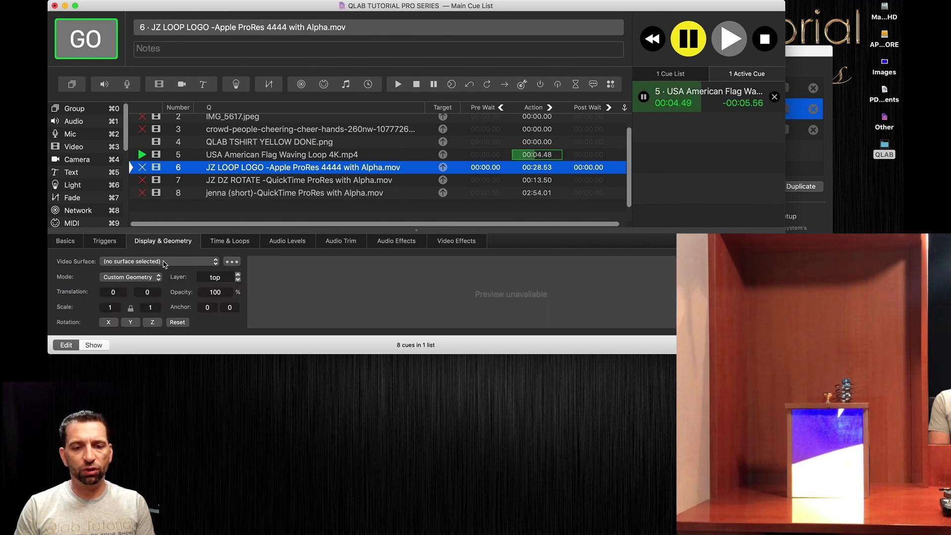
- Tune the flag's scale from 0.31 through 0.151 and 0.204 to 0.207
click(231, 154)
double_click(150, 307)
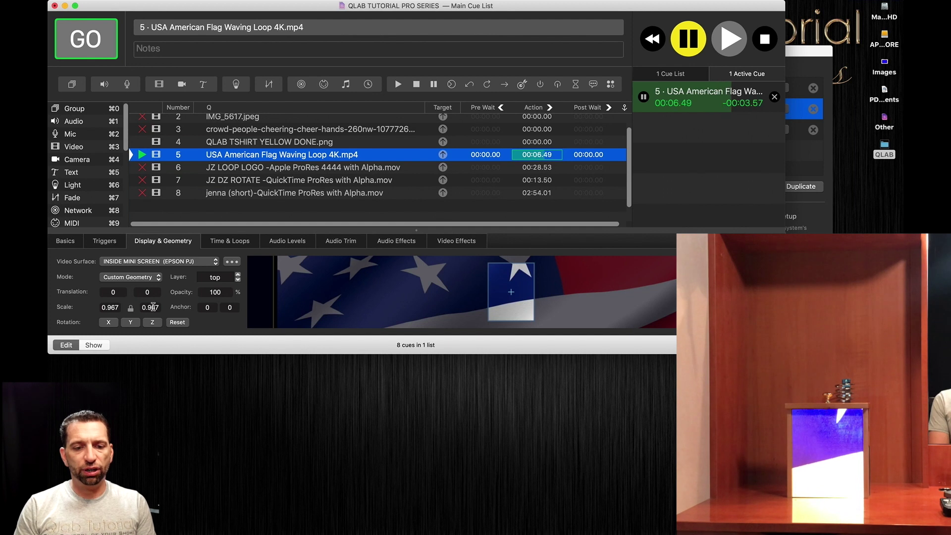
text(0.181)
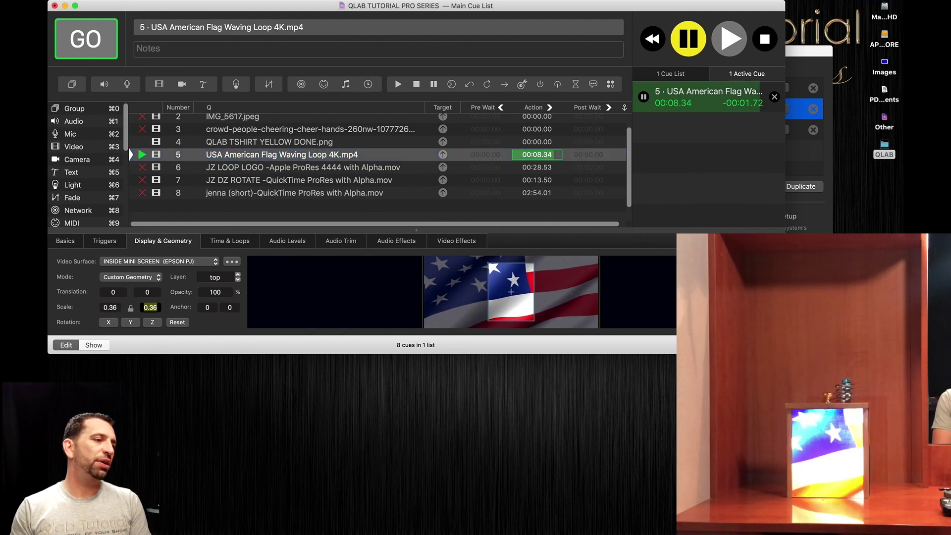
text(0.31)
key(Return)
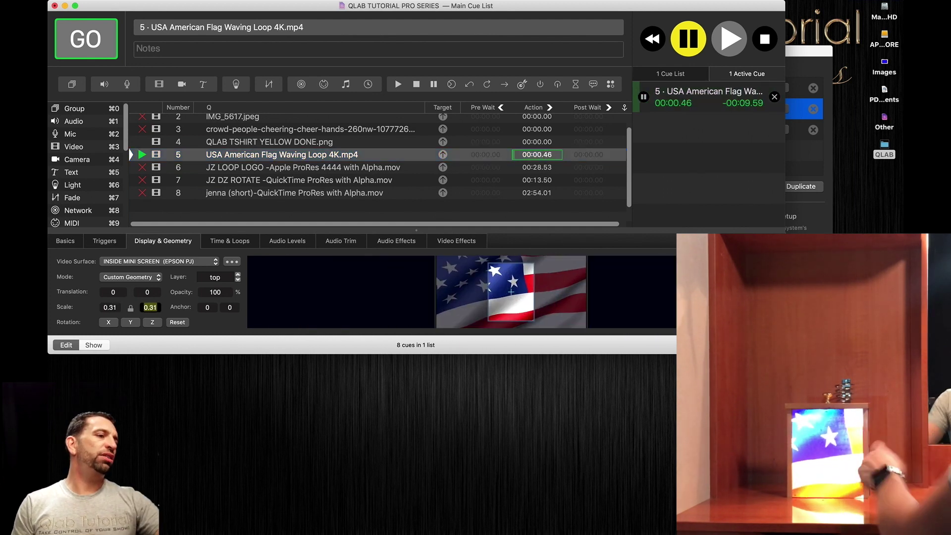
text(0.151)
key(Return)
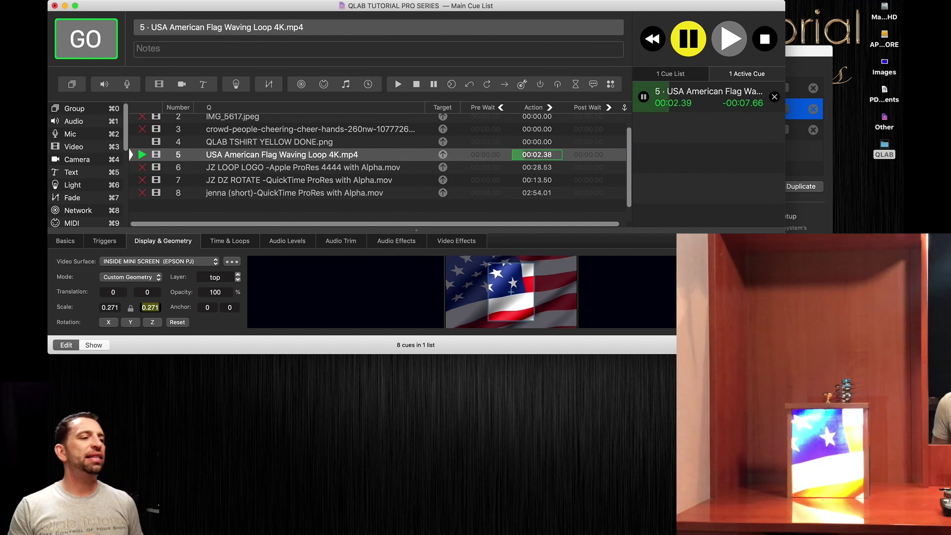
text(0.204)
key(Return)
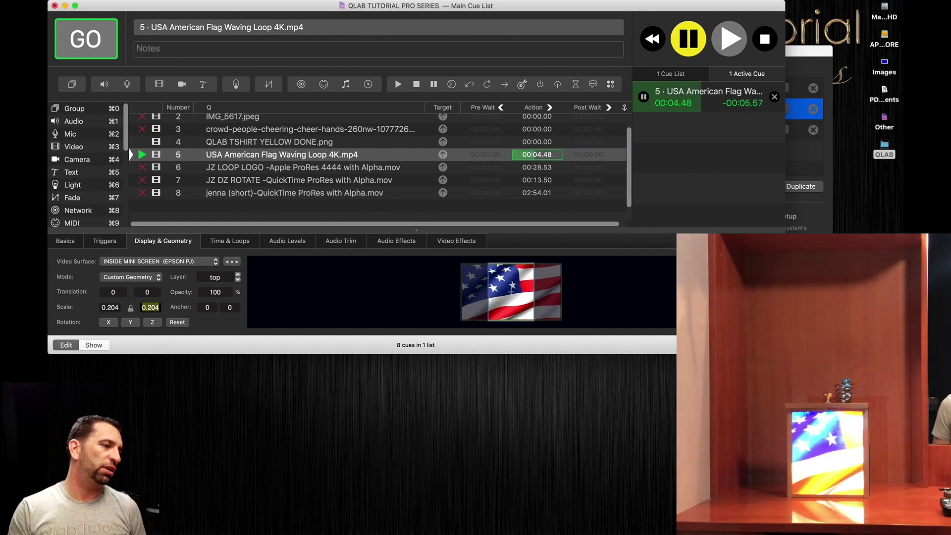
text(0.207)
key(Return)
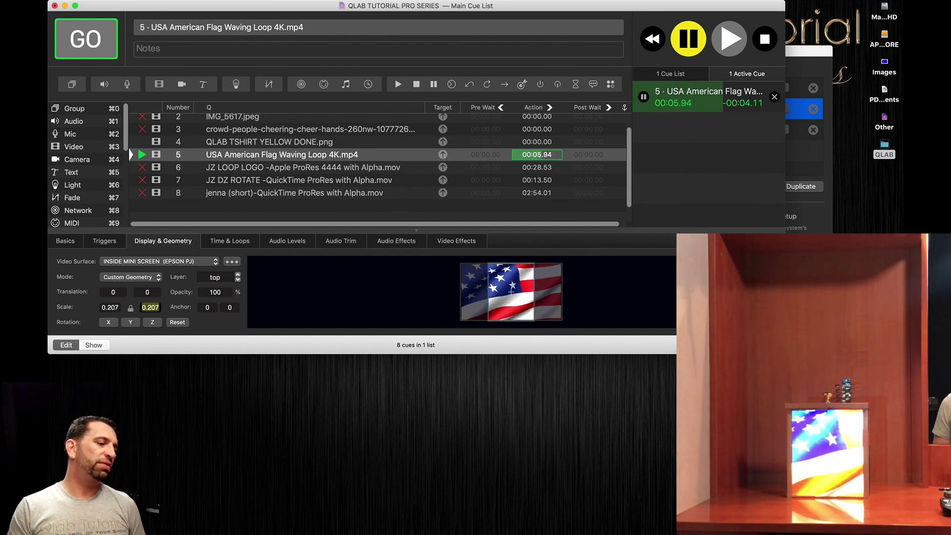
click(152, 306)
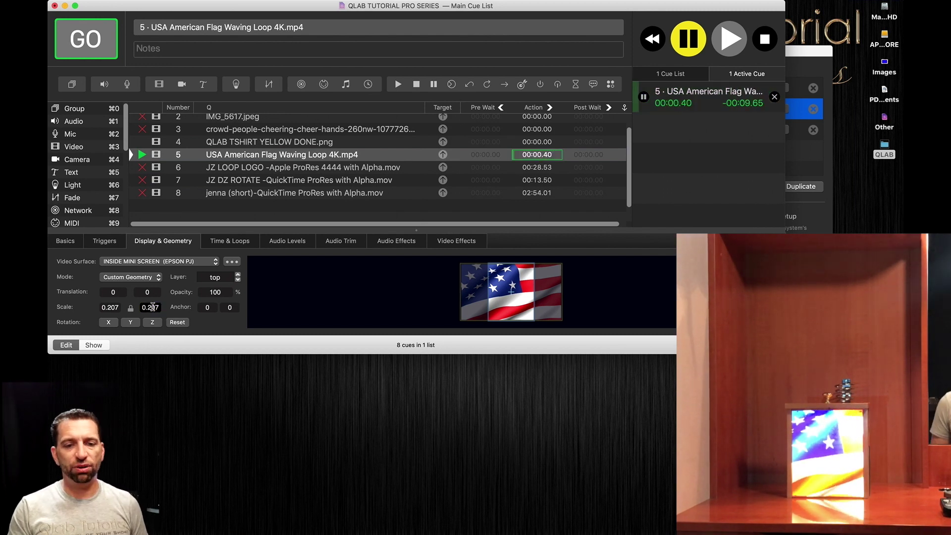
click(228, 170)
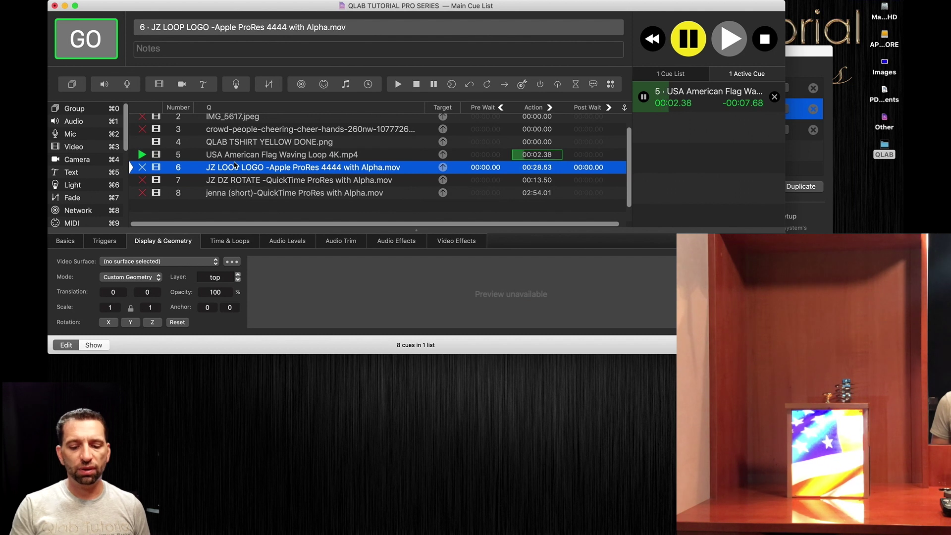
click(235, 158)
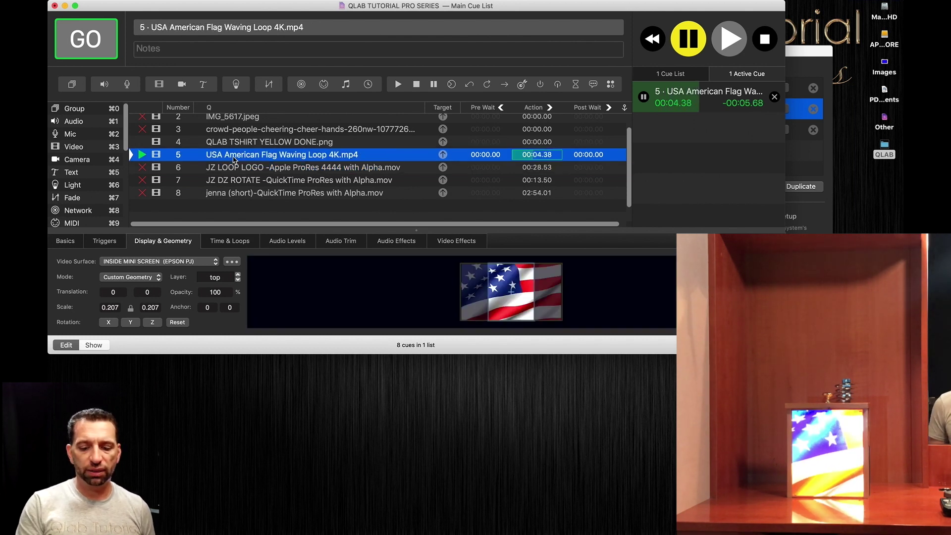
- Duplicate the flag loop cue and send the QLAB TSHIRT image cue to MAIN PROJECTOR SCREEN
key(super+d)
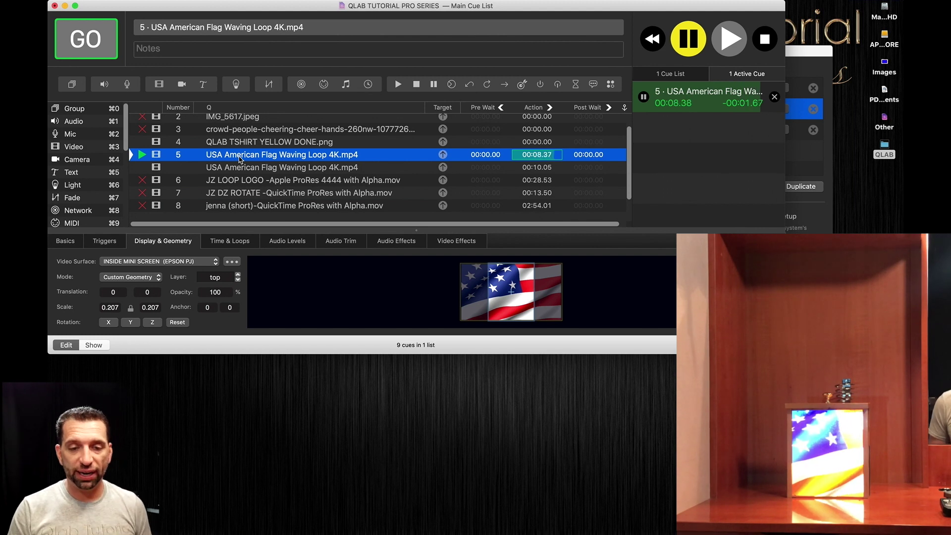
click(230, 142)
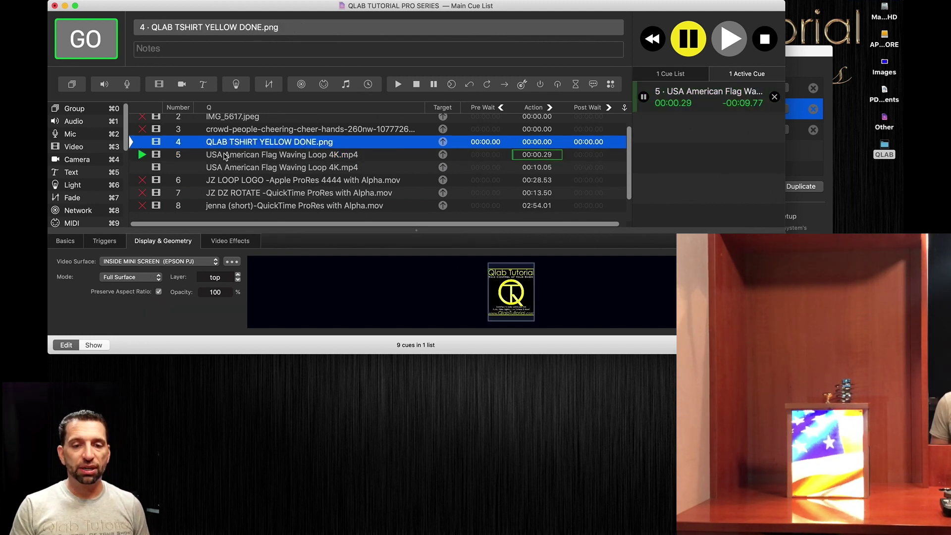
click(169, 262)
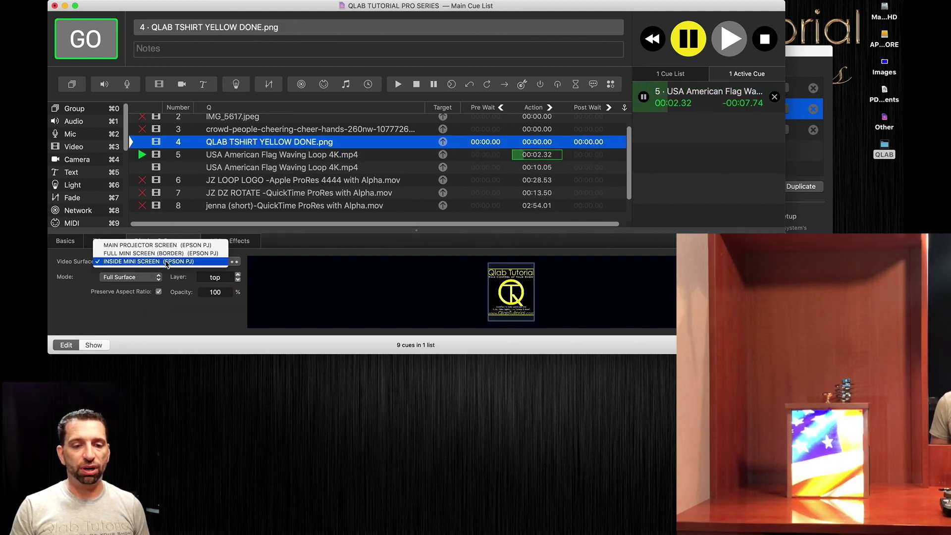
click(171, 247)
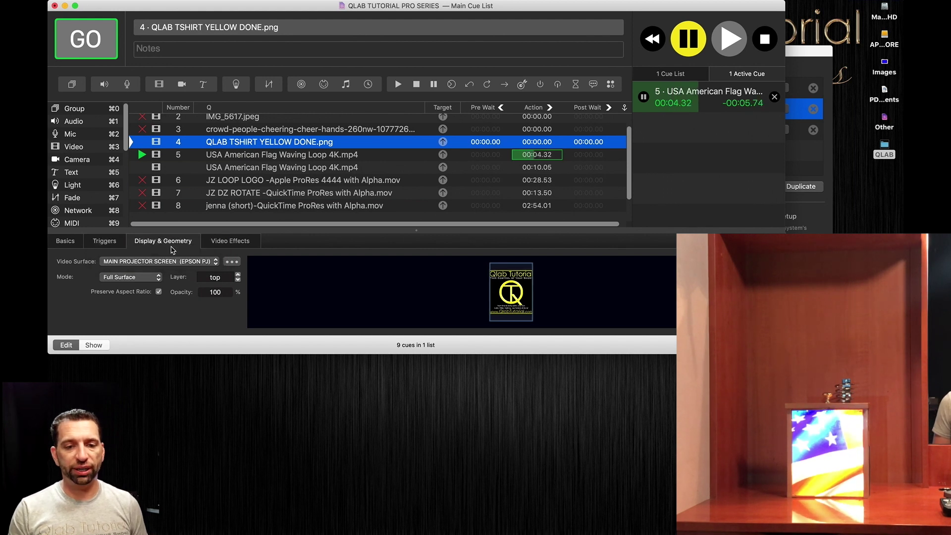
- Play and scrub the duplicated flag cue
click(222, 168)
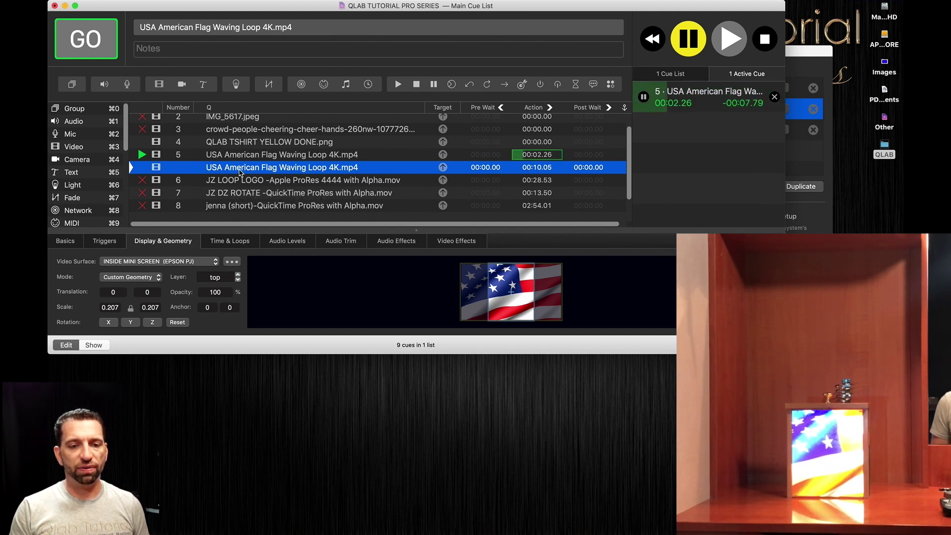
key(space)
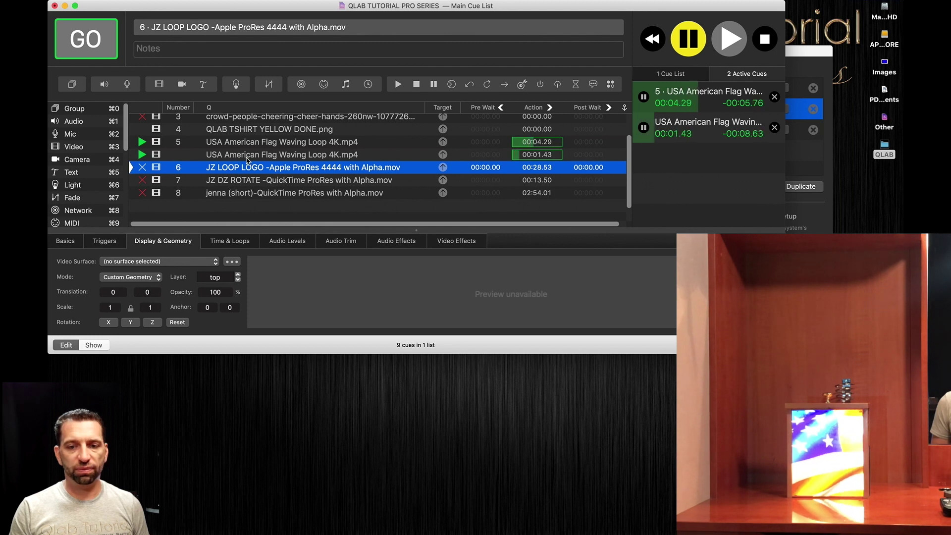
click(691, 141)
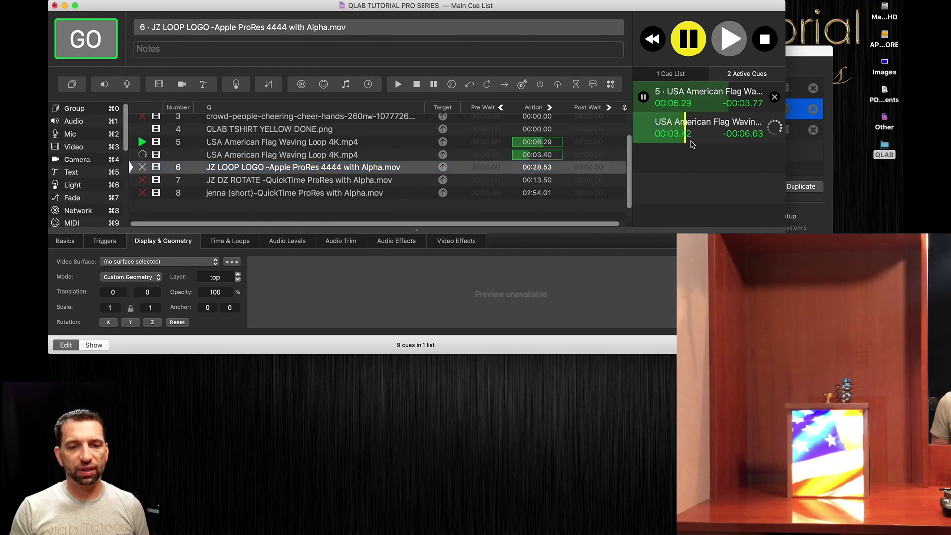
click(223, 155)
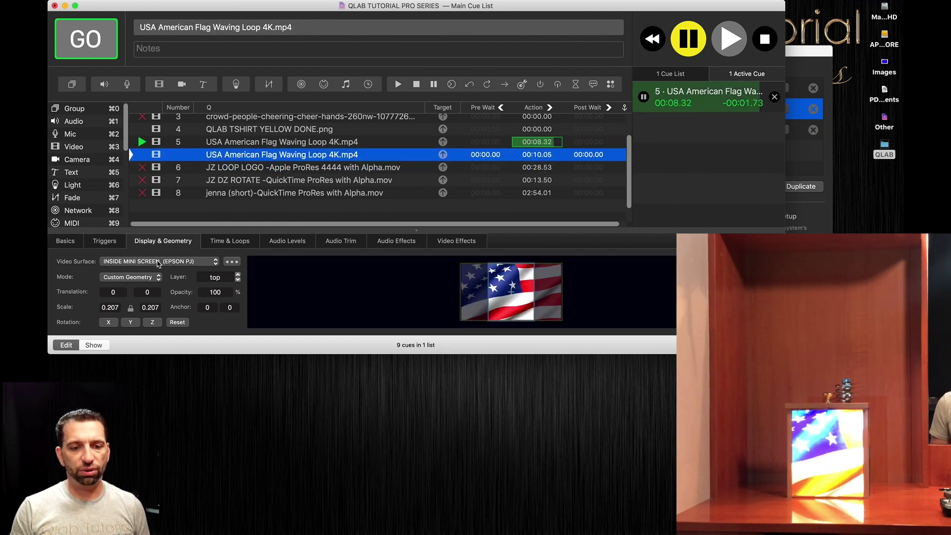
click(159, 262)
- Put the duplicate flag on MAIN PROJECTOR SCREEN in Full Surface mode, aspect ratio unpreserved, then stop all
click(161, 248)
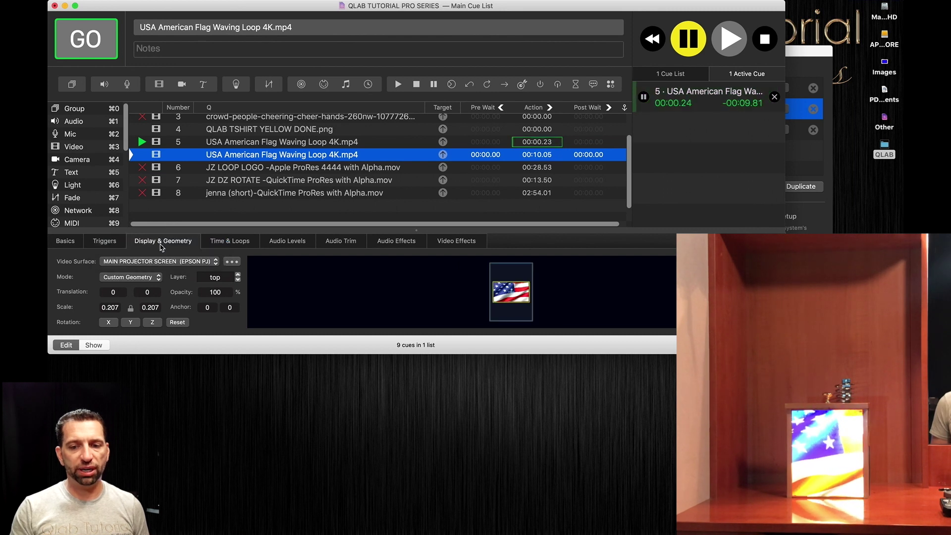
key(space)
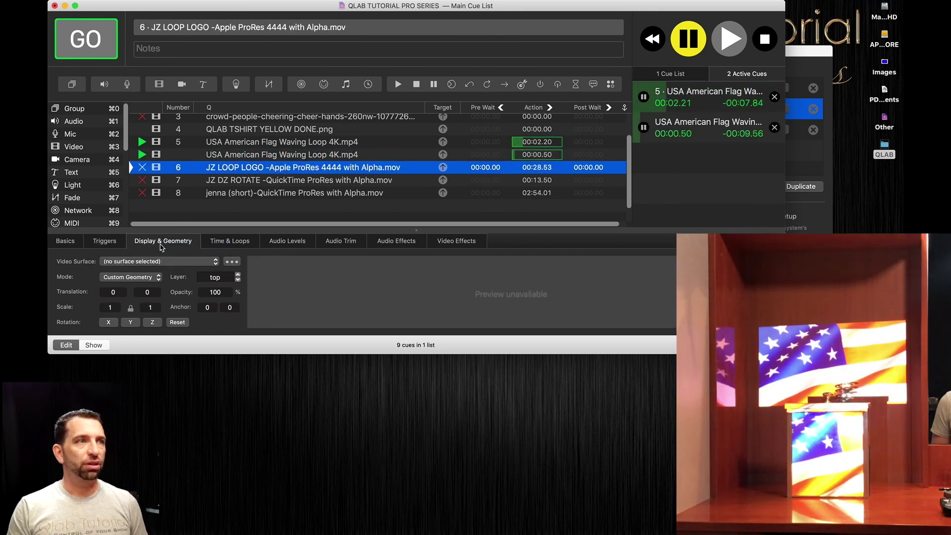
click(228, 158)
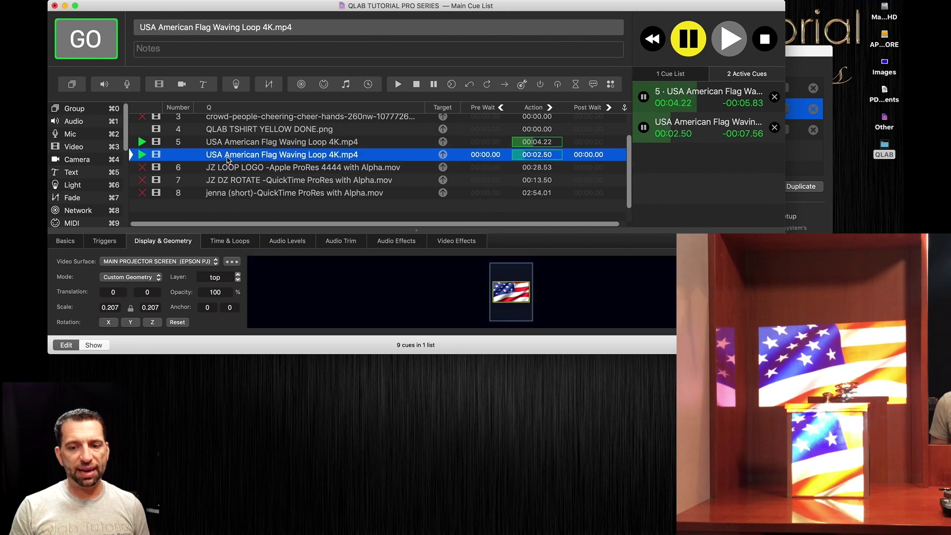
click(155, 277)
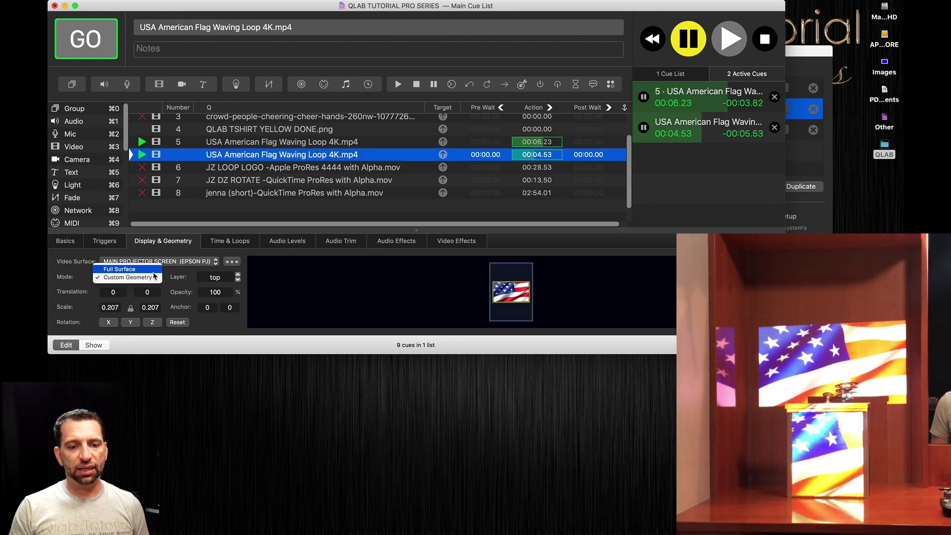
click(156, 273)
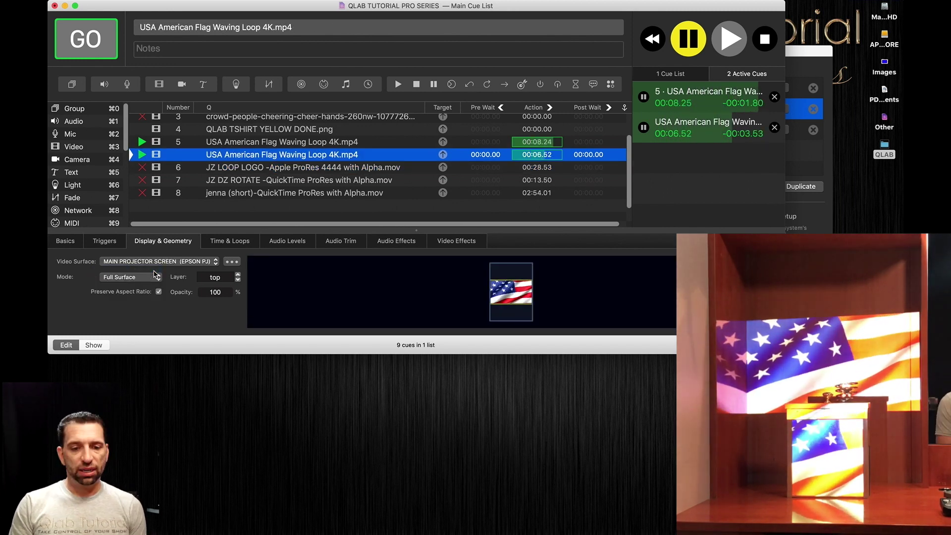
click(159, 292)
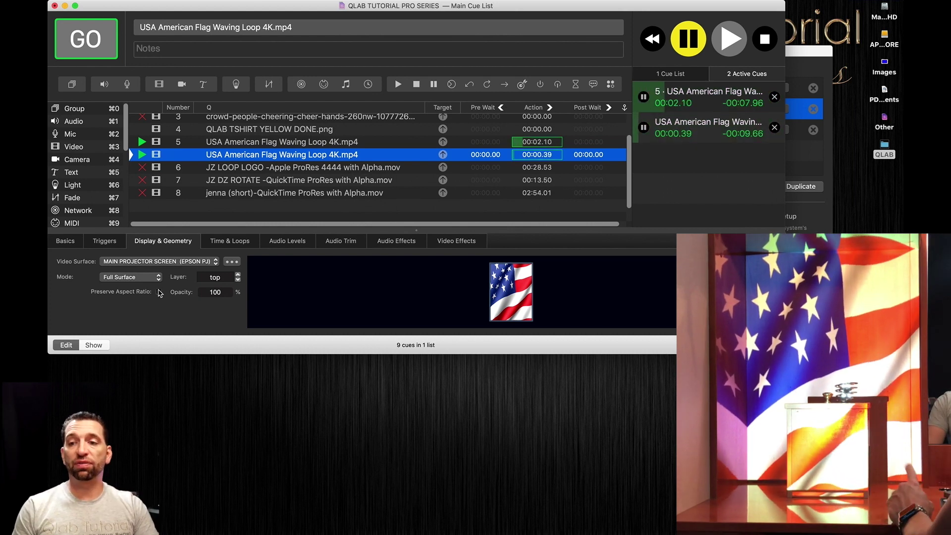
click(766, 40)
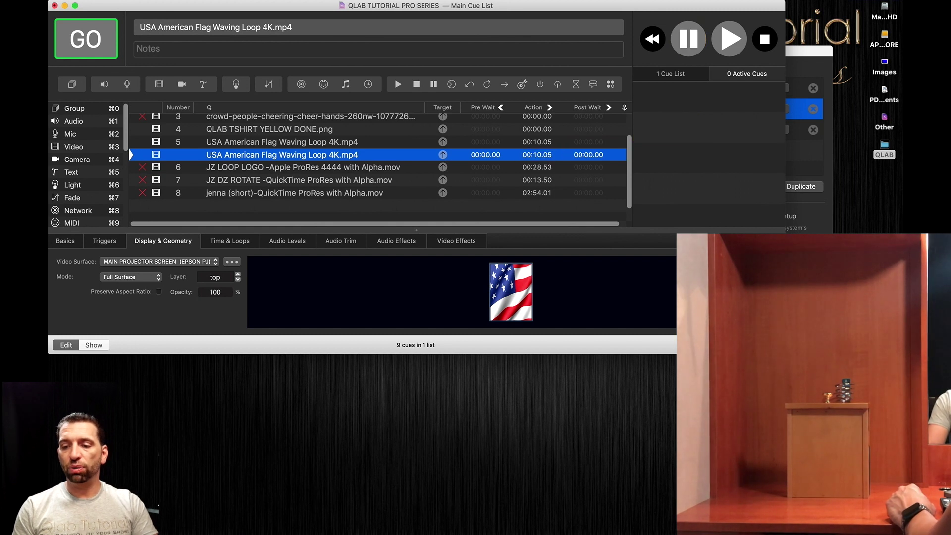
key(super+comma)
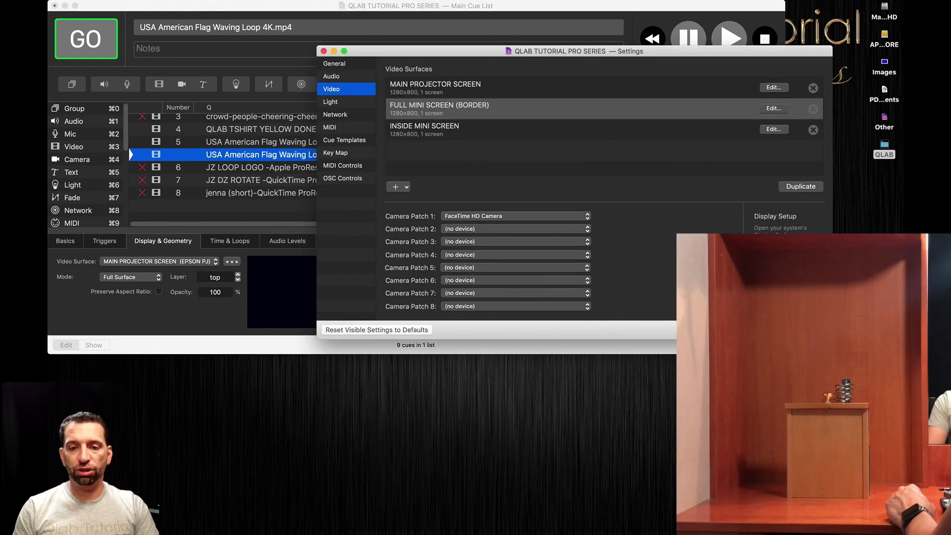
click(461, 89)
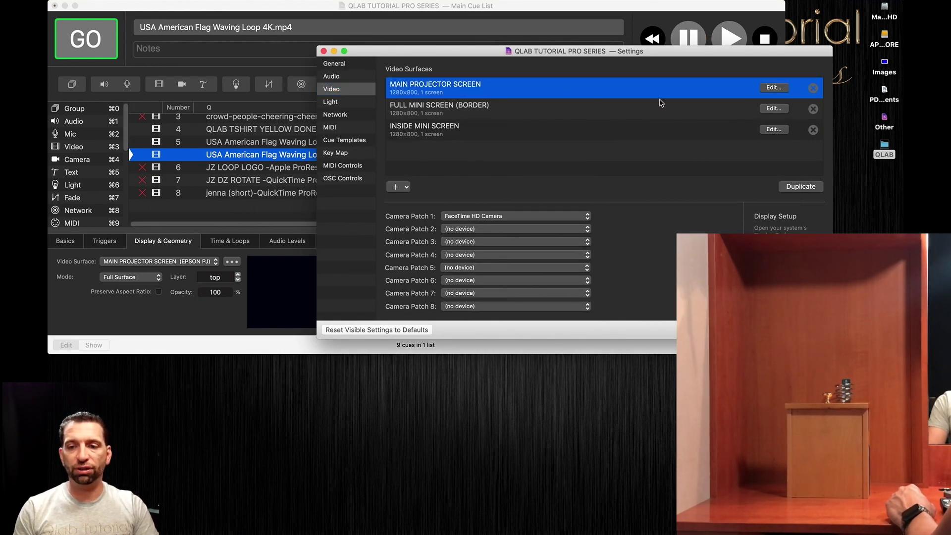
click(774, 88)
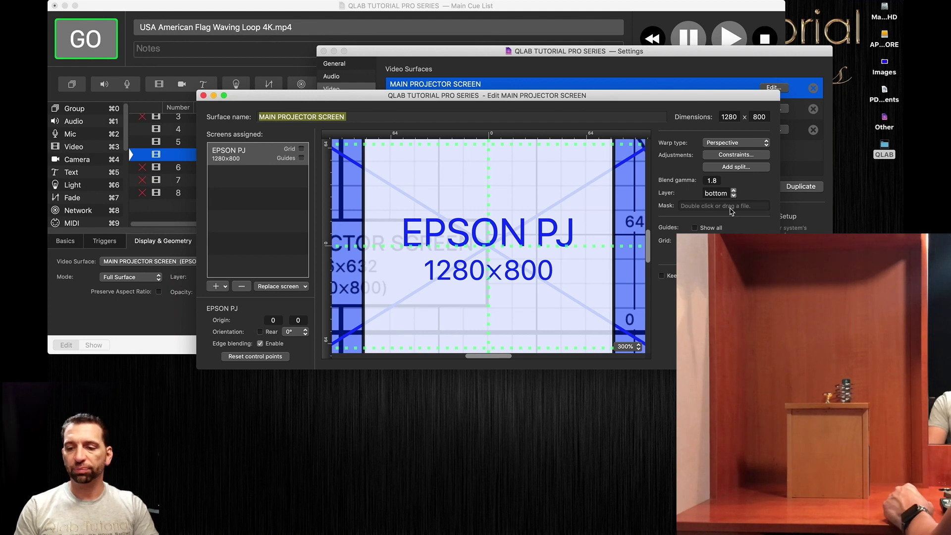
click(203, 95)
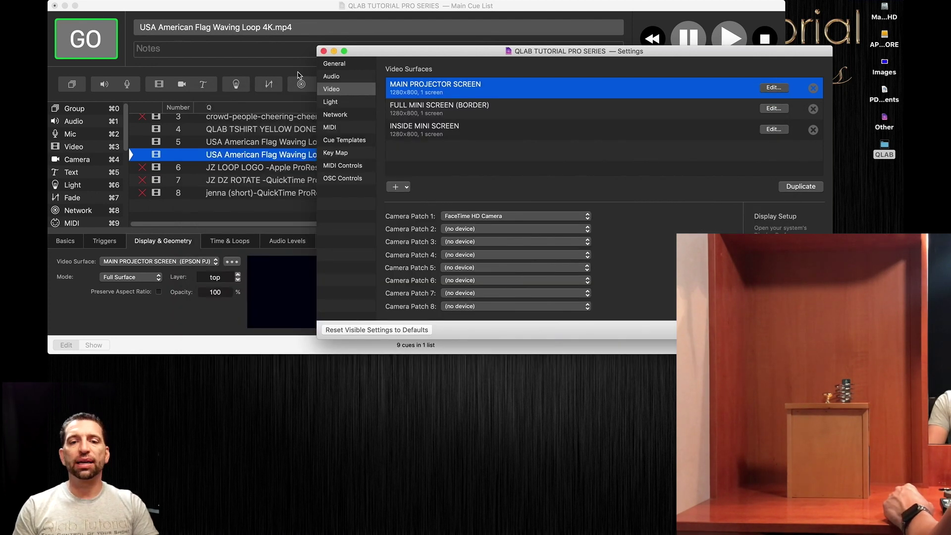
click(323, 51)
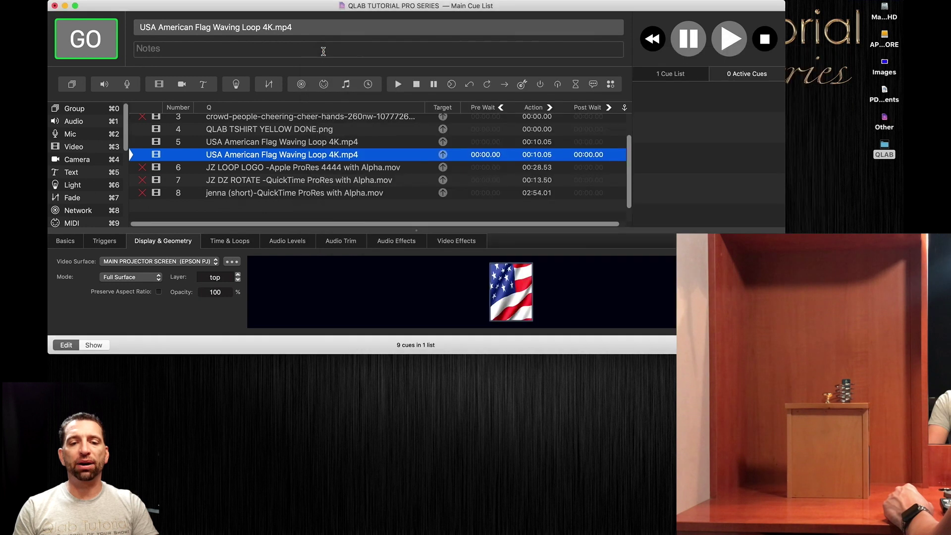
- Play the duplicate flag, then start cue 5 and the duplicate flag together
click(241, 147)
click(239, 161)
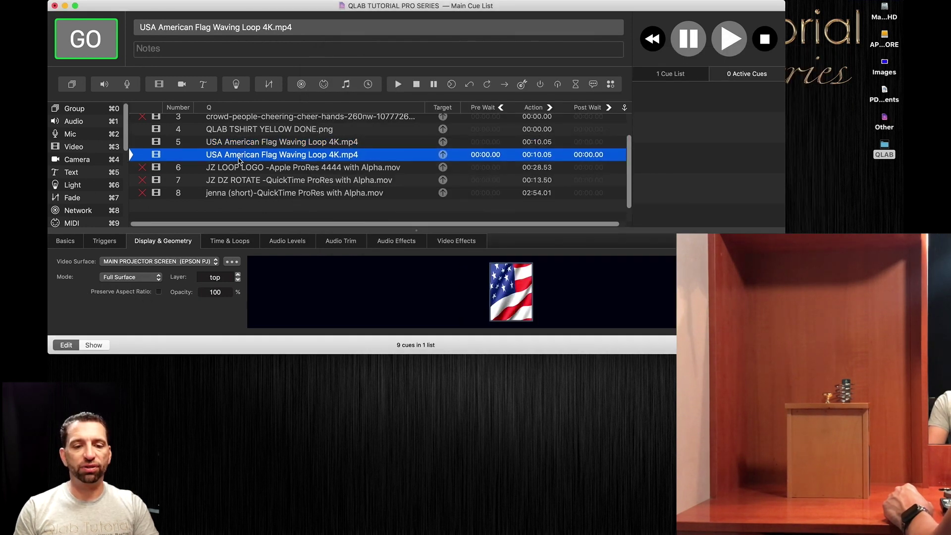
key(space)
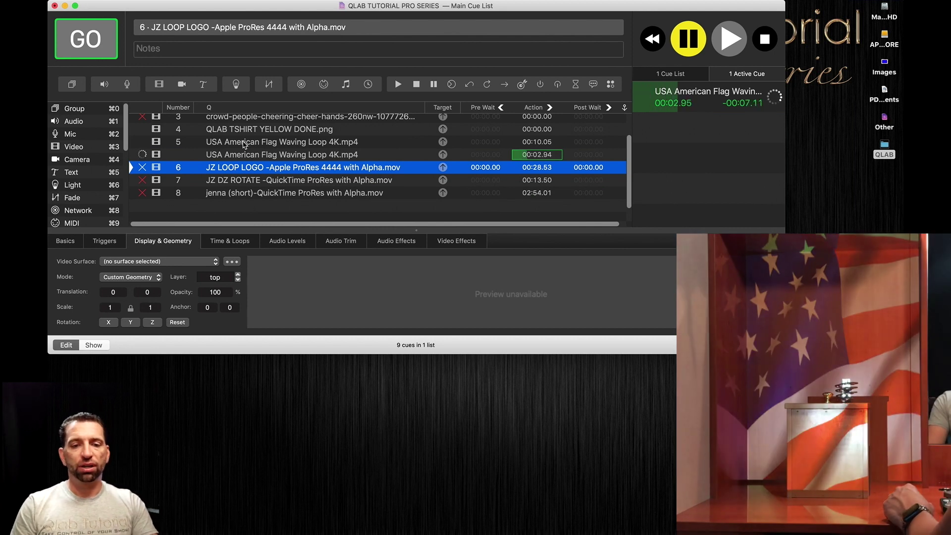
click(245, 142)
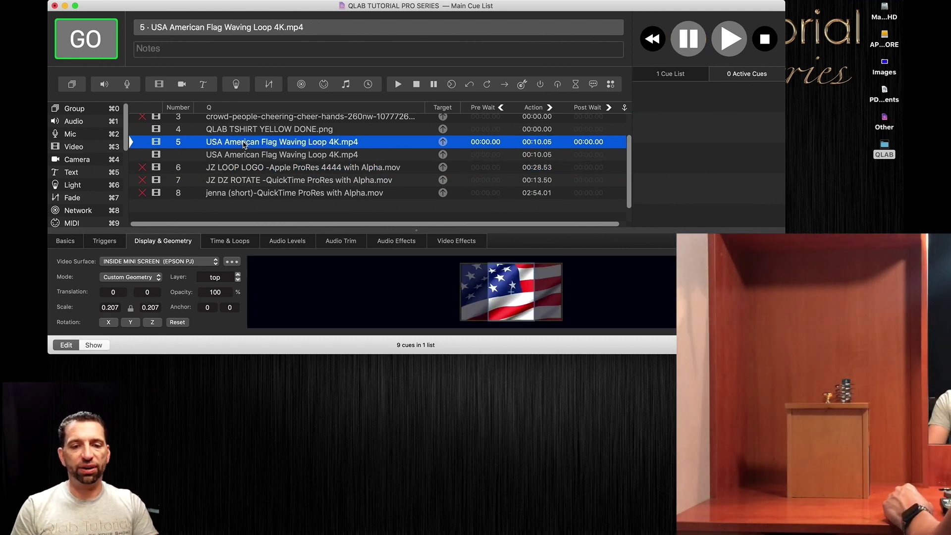
key(space)
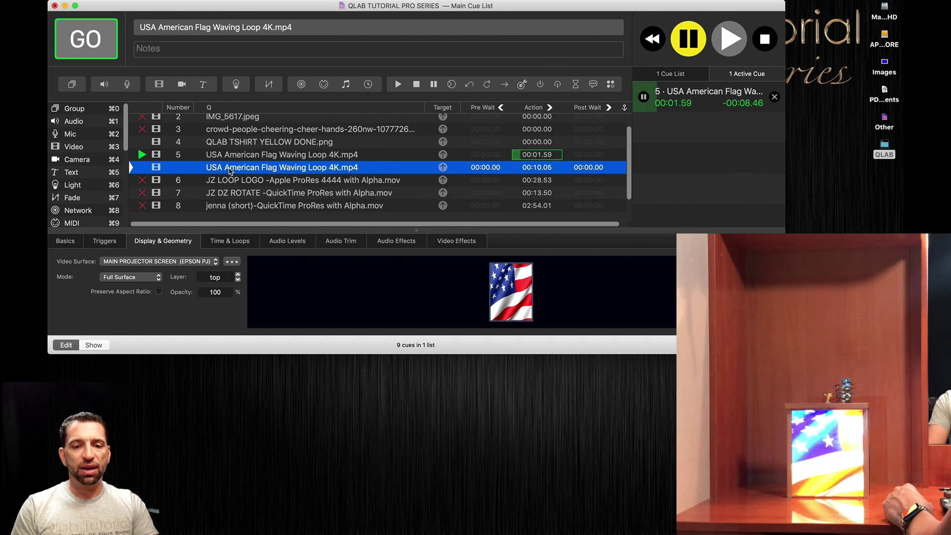
key(space)
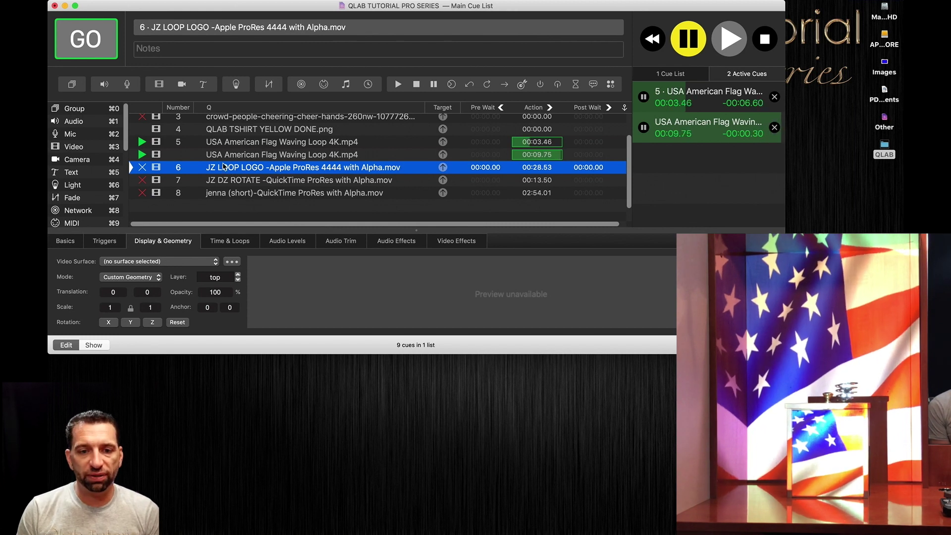
- Give the duplicate flag Custom Geometry with linked scale 0.626, shifted left on the projector
click(227, 155)
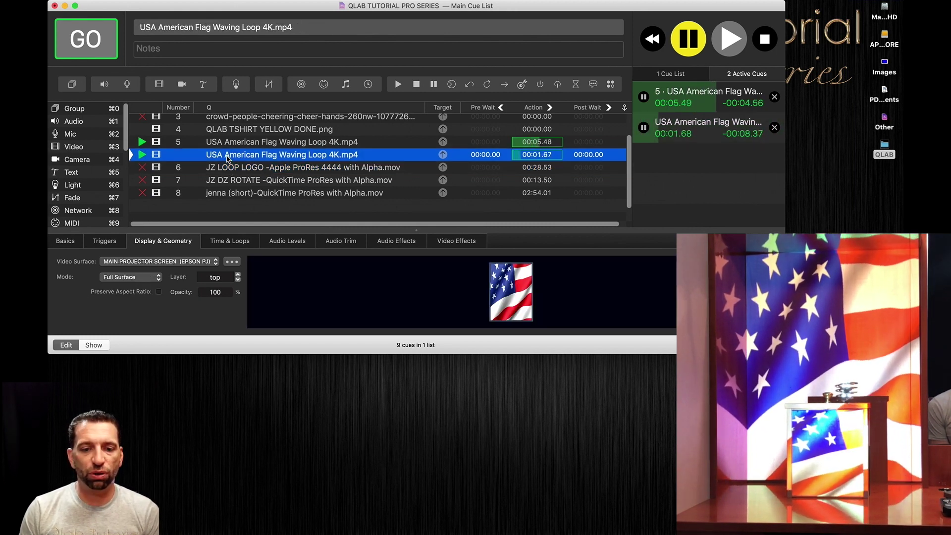
click(151, 277)
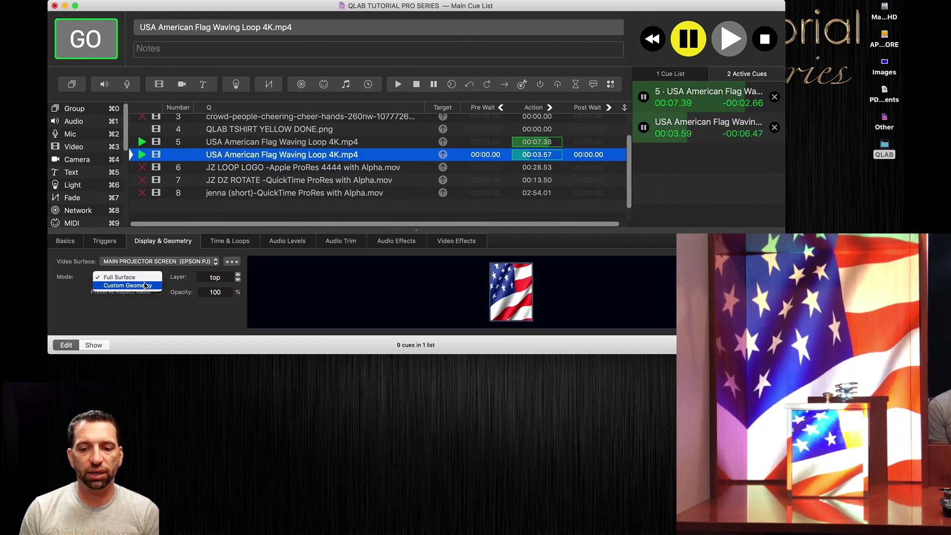
click(128, 286)
click(130, 308)
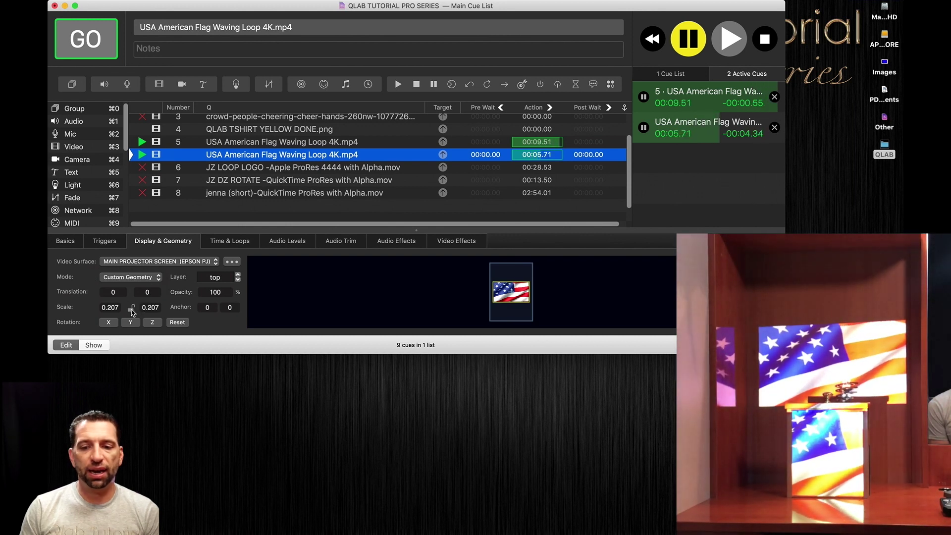
double_click(150, 308)
text(0.258)
key(Return)
text(0.626)
key(Return)
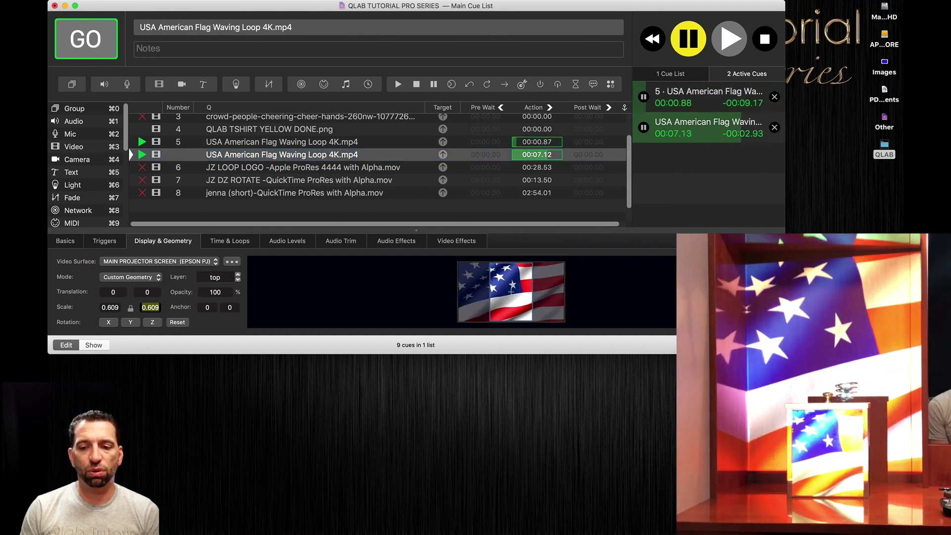
drag(365, 300, 327, 301)
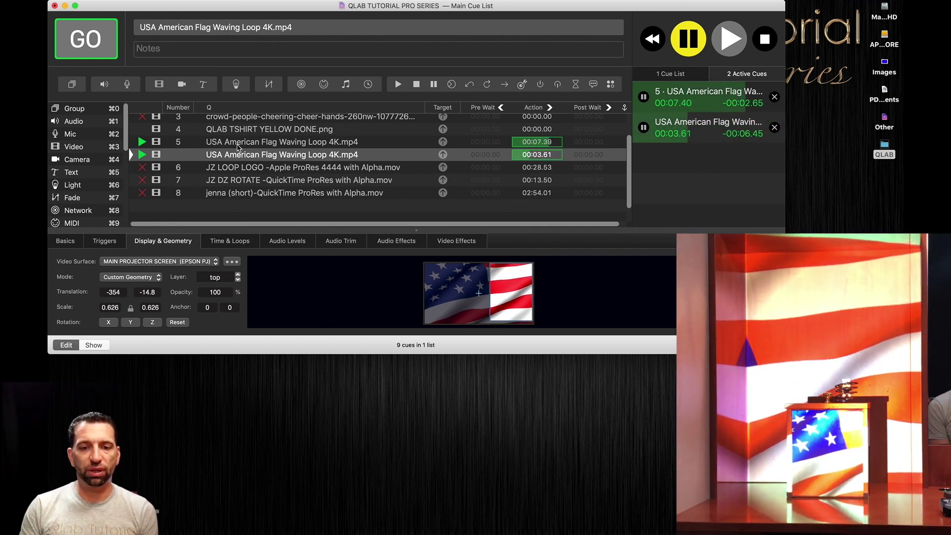
click(238, 143)
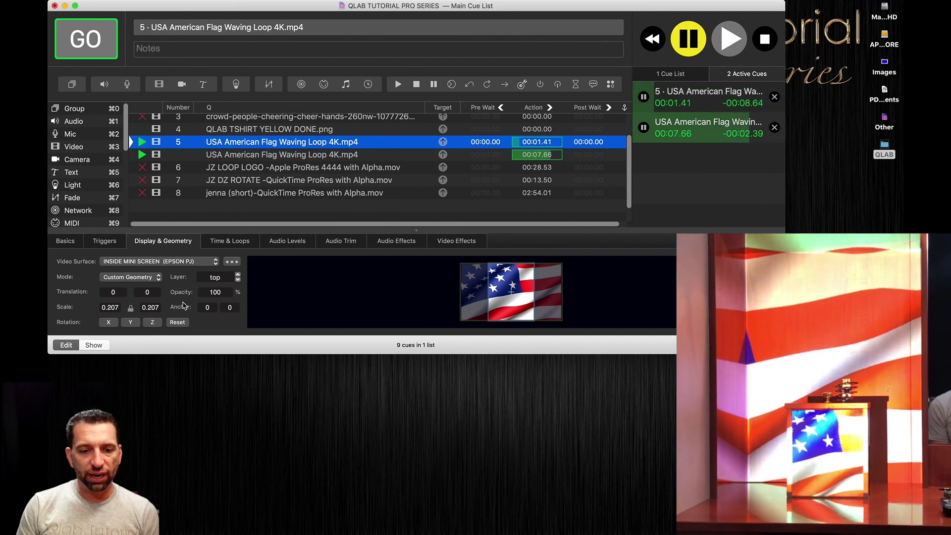
- Enlarge cue 5's flag to about 0.341 and reposition it on the inside mini screen
scroll(150, 306, up, 5)
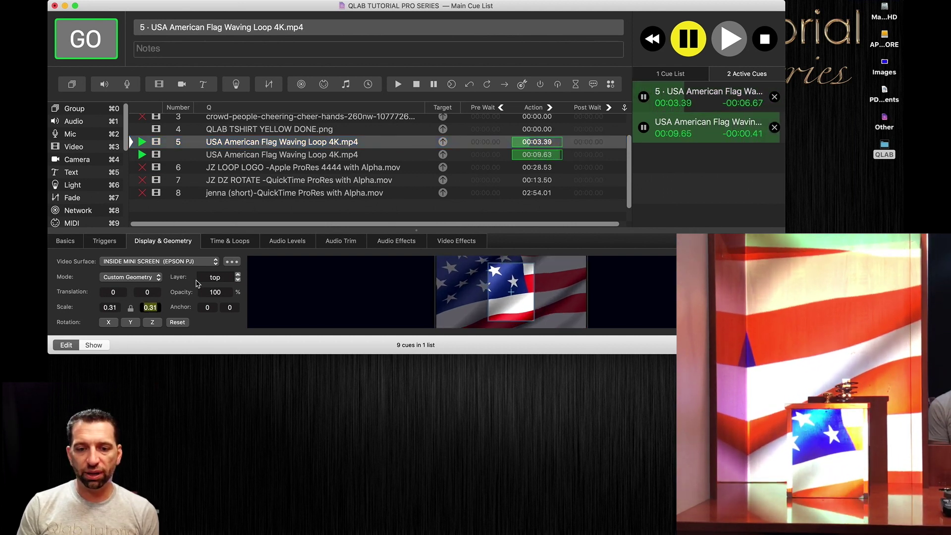
drag(336, 279, 383, 296)
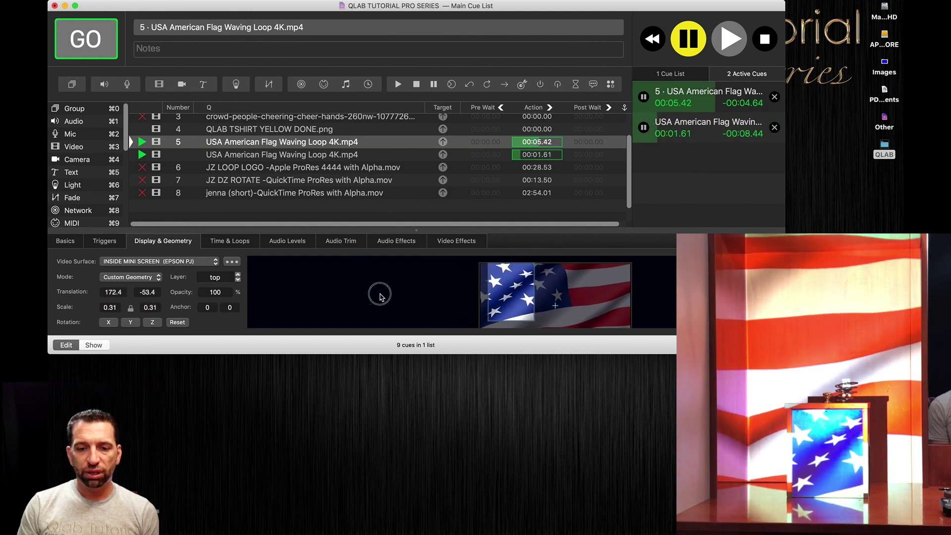
scroll(151, 307, up, 1)
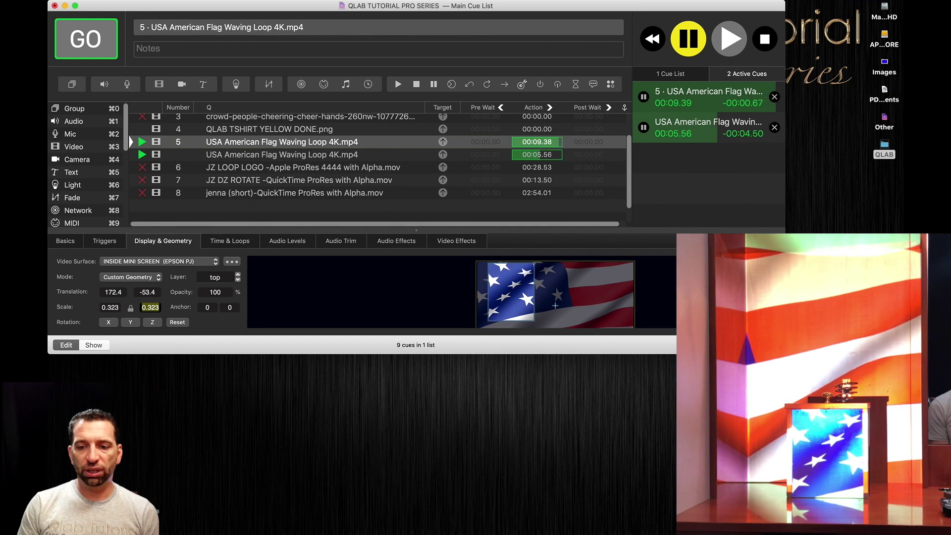
scroll(150, 307, up, 1)
drag(307, 270, 322, 273)
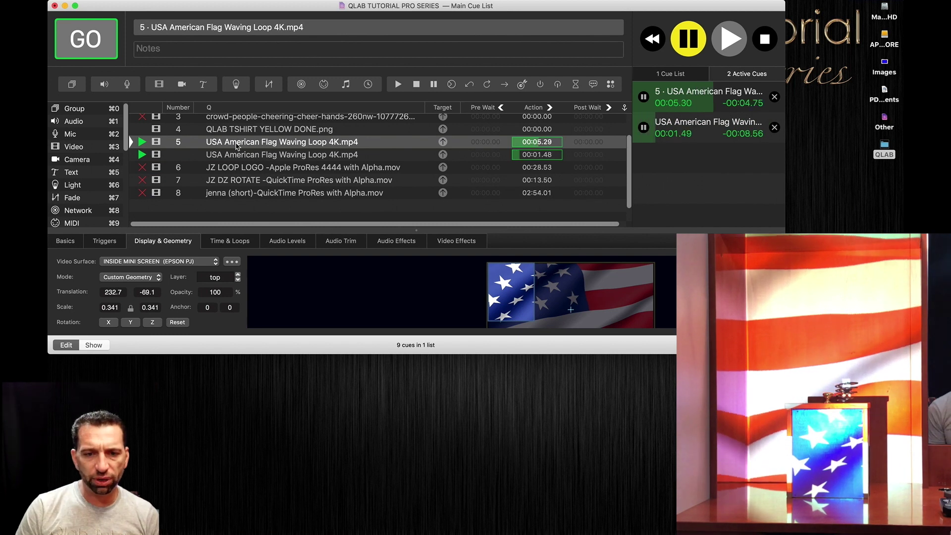
- Scale the main-projector flag to 0.701 and move it further left
key(Down)
drag(316, 317, 310, 314)
double_click(150, 307)
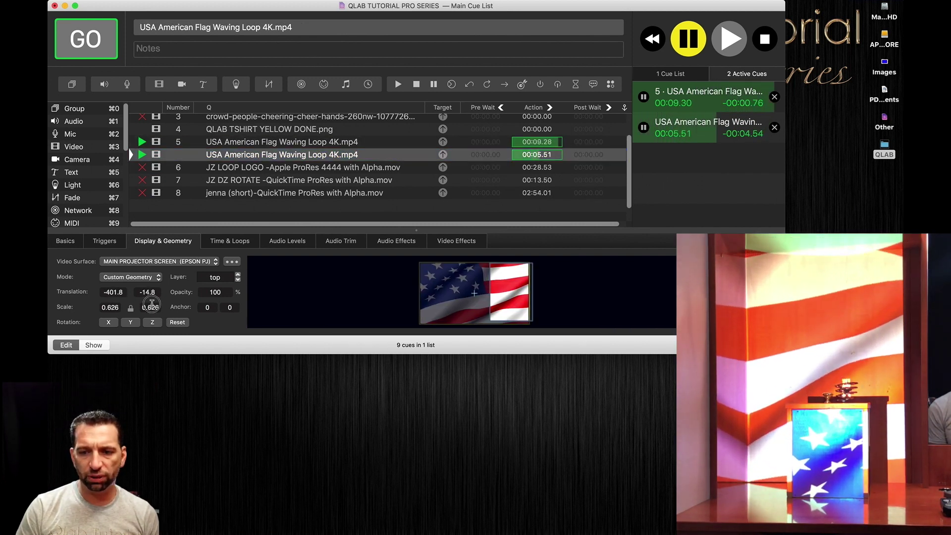
text(0.701)
key(Return)
drag(307, 292, 304, 290)
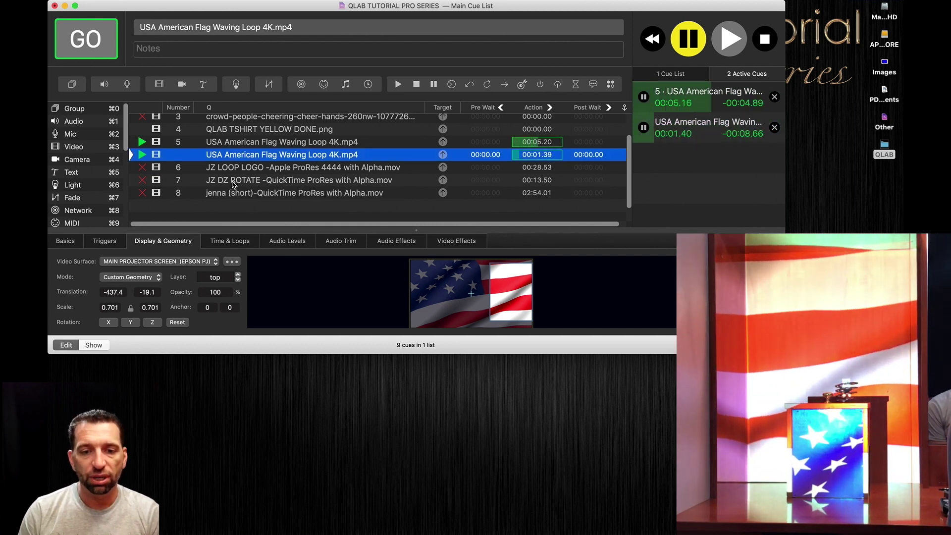
click(234, 180)
- Route JZ DZ ROTATE and JZ LOOP LOGO to INSIDE MINI SCREEN, with the logo in Full Surface mode
click(172, 264)
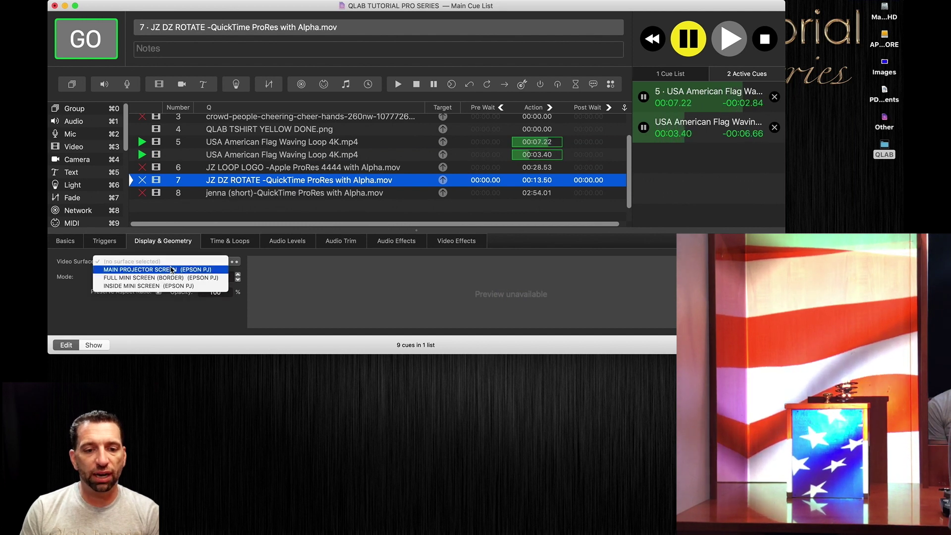
click(160, 290)
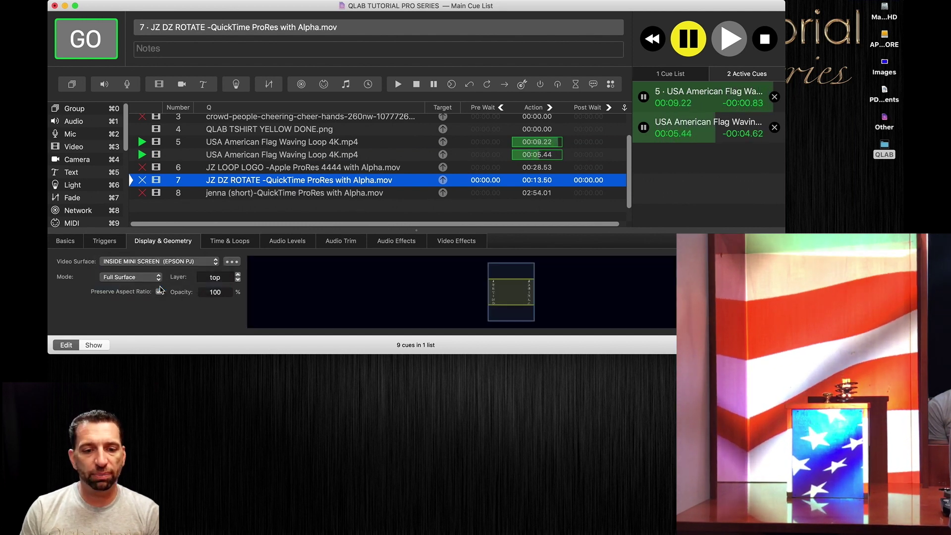
click(230, 168)
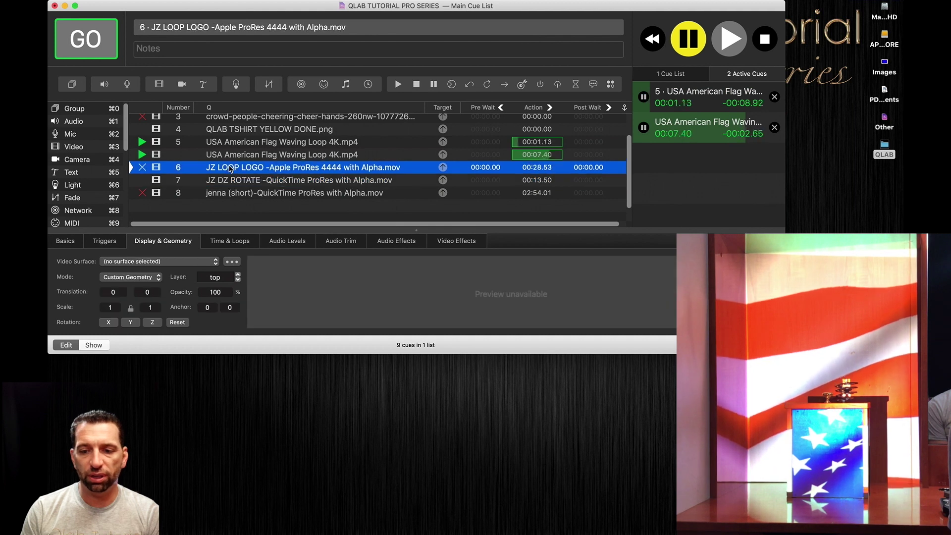
click(168, 261)
click(152, 287)
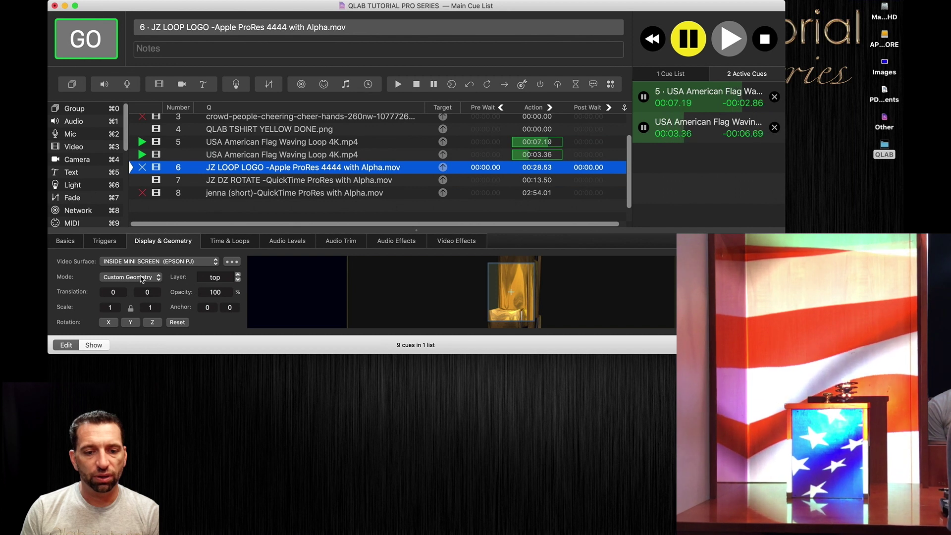
click(142, 279)
click(142, 275)
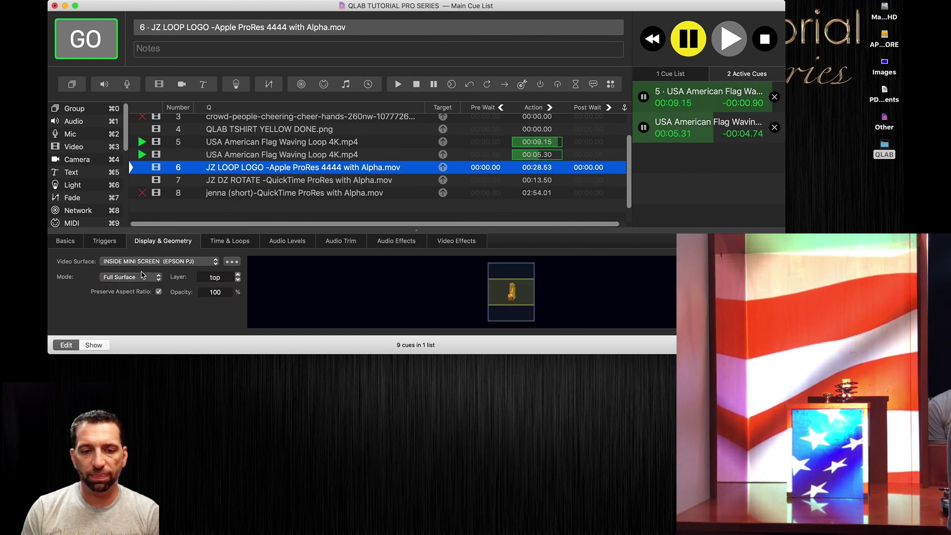
- Set JZ LOOP LOGO to loop infinitely and start it
click(223, 209)
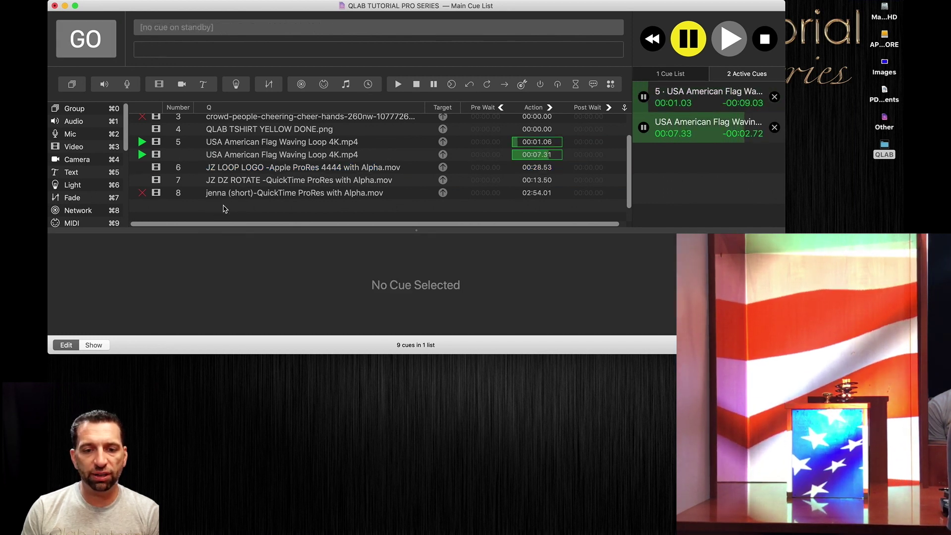
click(237, 171)
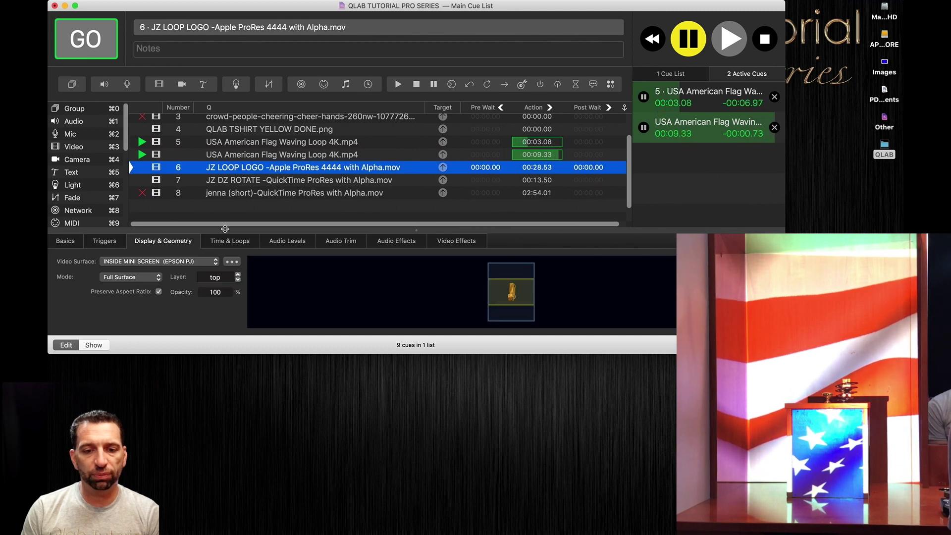
click(230, 241)
click(62, 306)
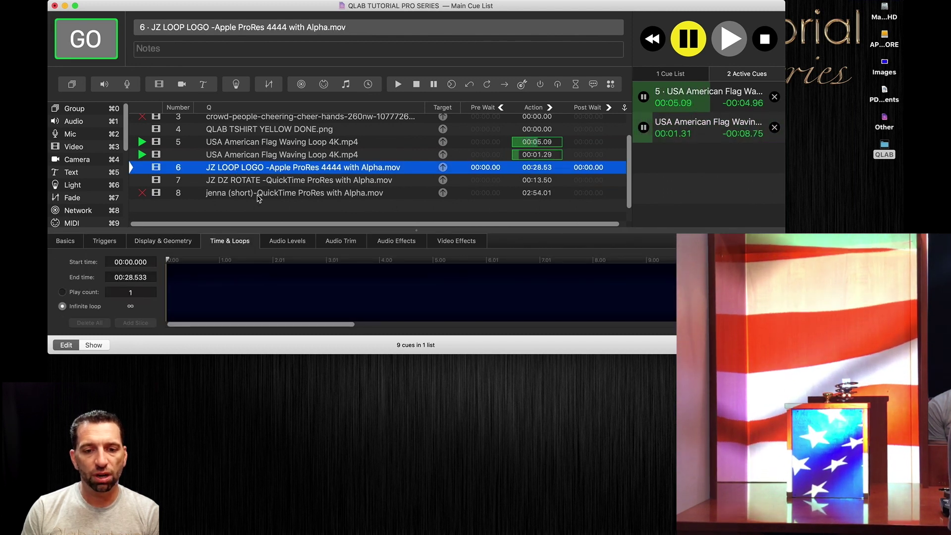
click(257, 206)
click(253, 169)
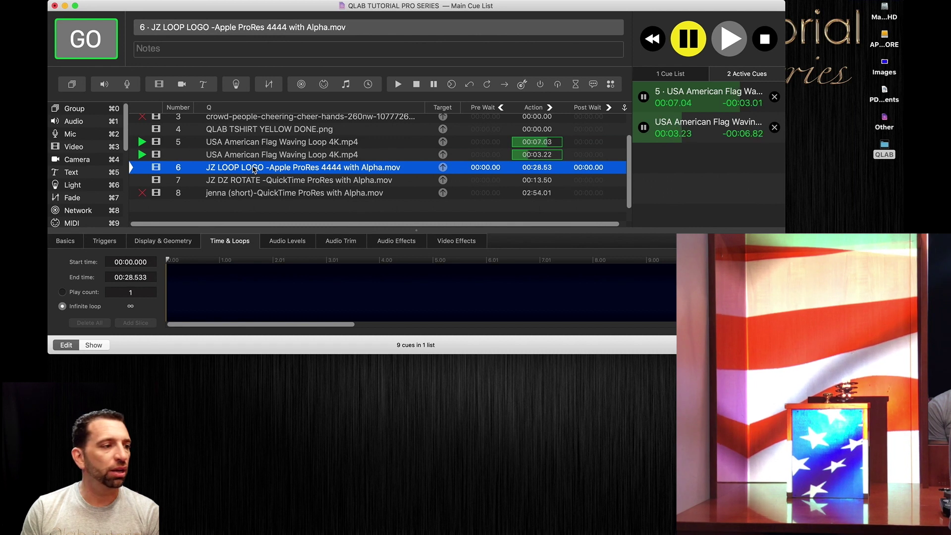
key(space)
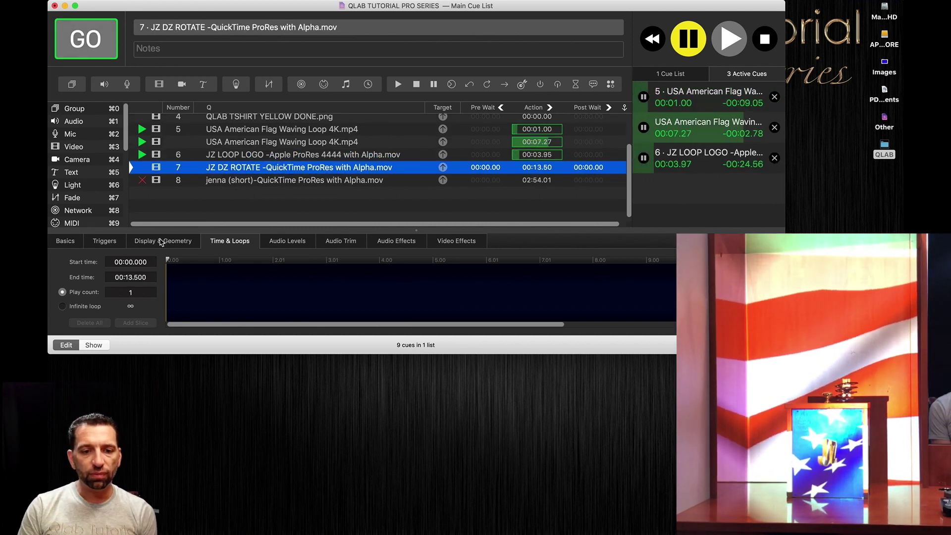
- Switch both JZ DZ ROTATE and JZ LOOP LOGO to Custom Geometry
click(161, 242)
click(150, 280)
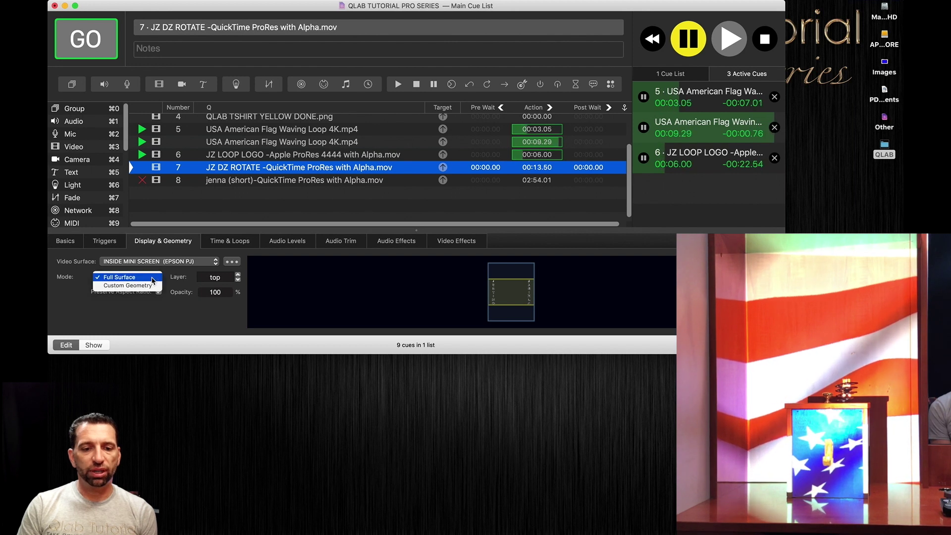
click(148, 287)
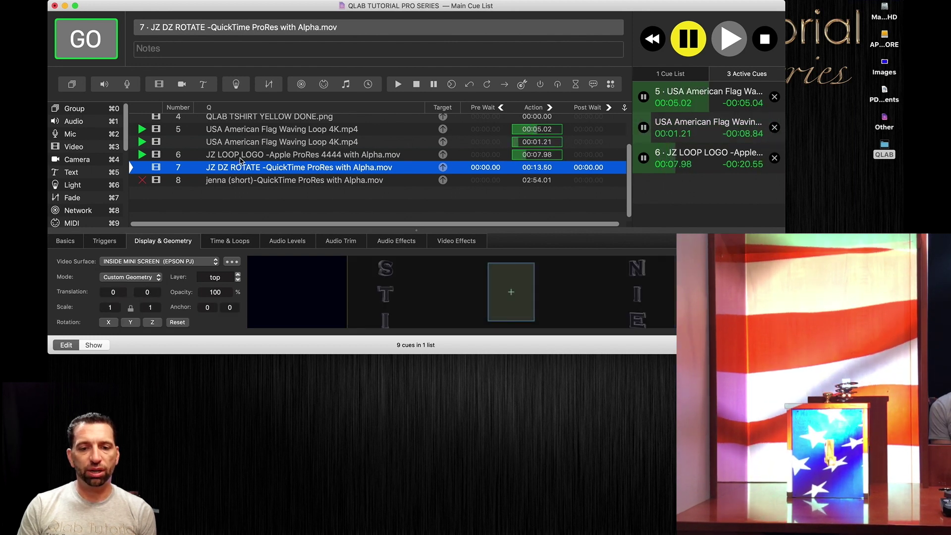
key(Up)
click(150, 280)
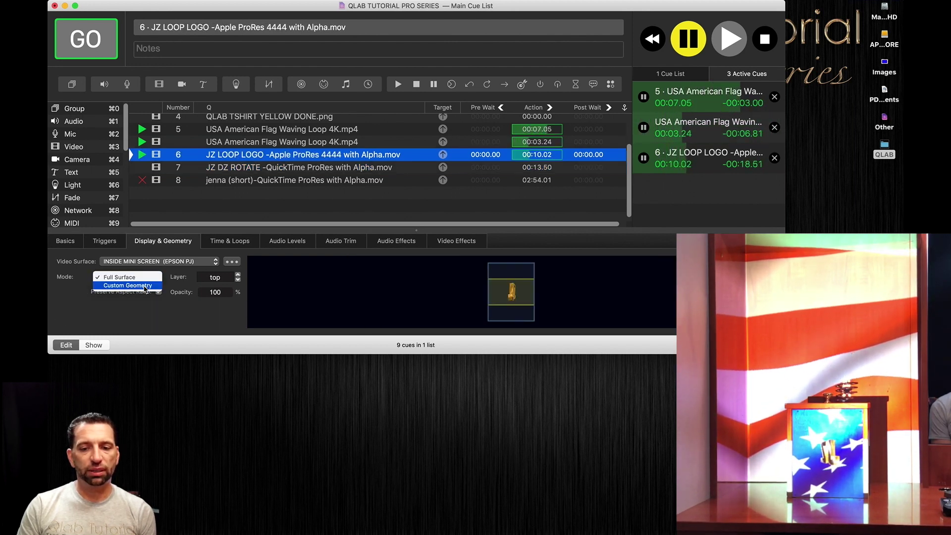
click(149, 287)
- Scale the logo to 0.292, step it up to 0.356, nudge it, and stop all cues
double_click(150, 307)
text(0.292)
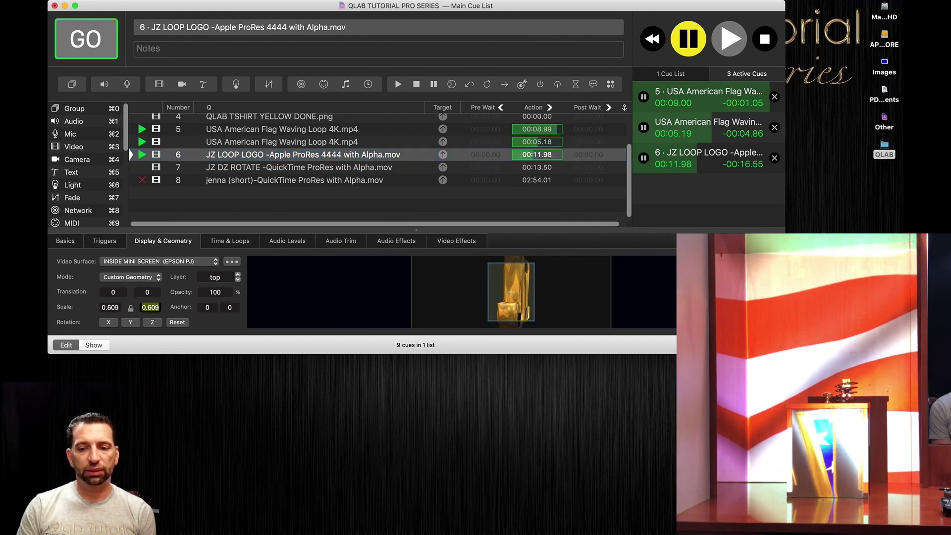
key(Return)
key(Up)
key(Up)
key(Up)
key(Up)
key(Up)
key(Up)
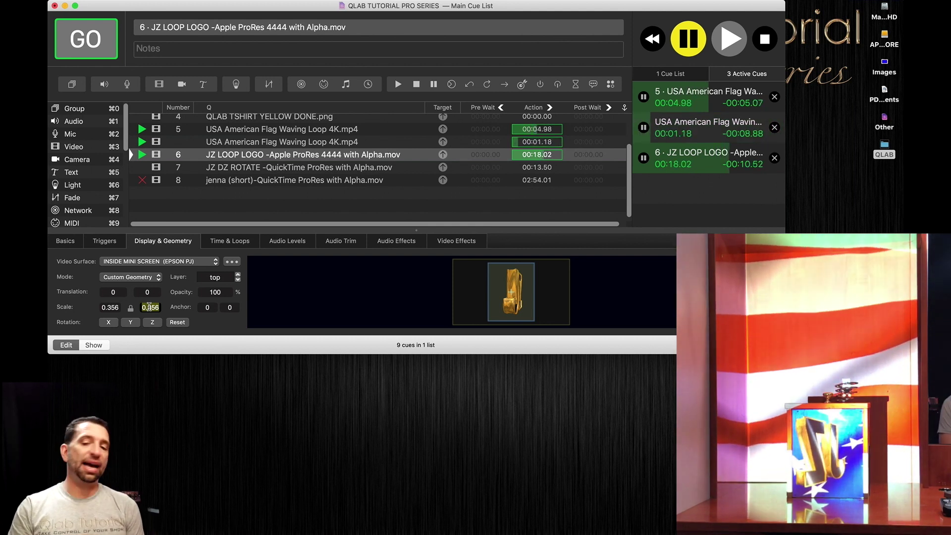
mouse_move(337, 306)
mouse_down()
mouse_move(347, 302)
mouse_move(329, 299)
mouse_move(350, 307)
mouse_move(350, 222)
mouse_move(336, 305)
mouse_up()
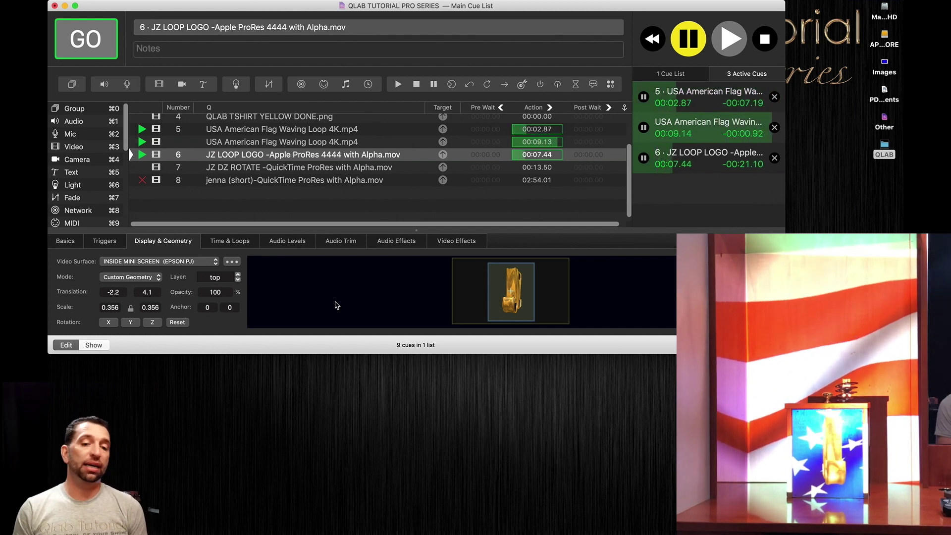
key(Escape)
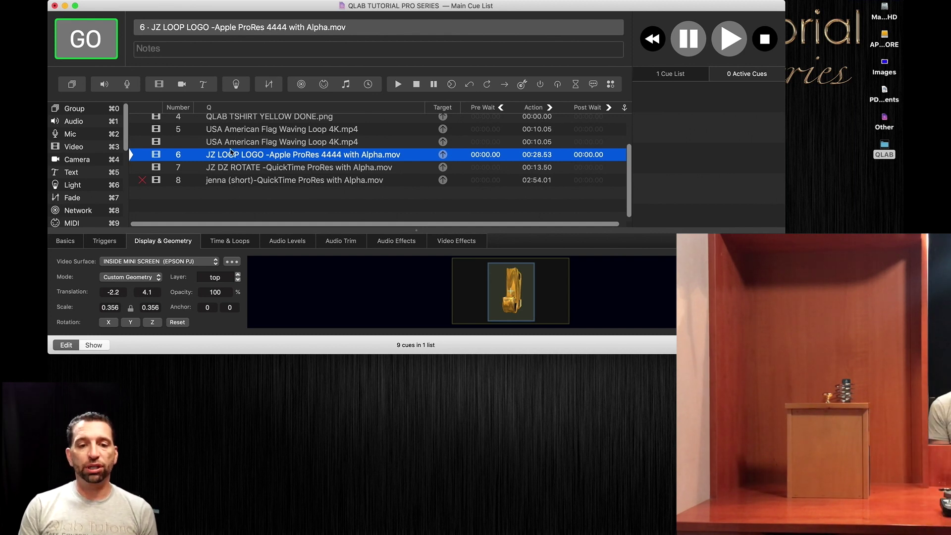
- Play the main-projector flag loop, then start cue 6 JZ LOOP LOGO for the mini box
click(238, 144)
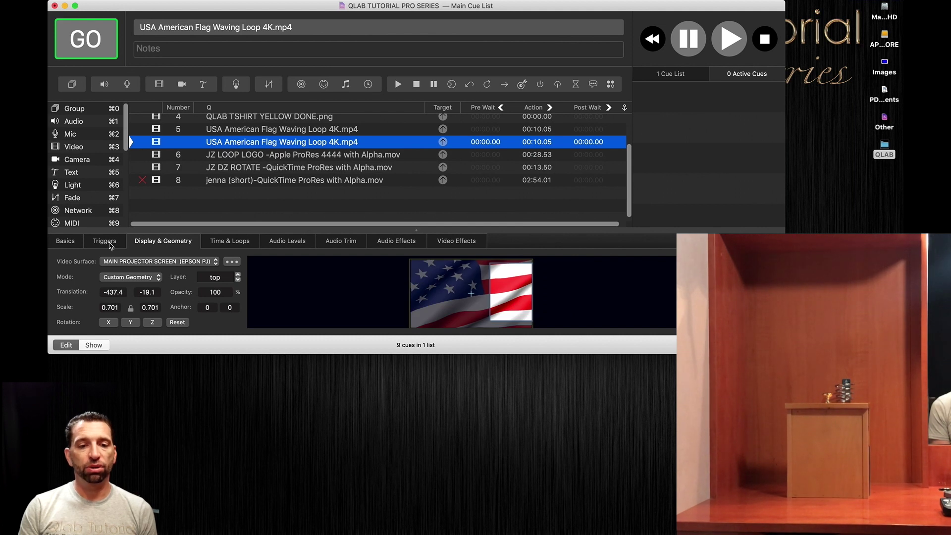
key(space)
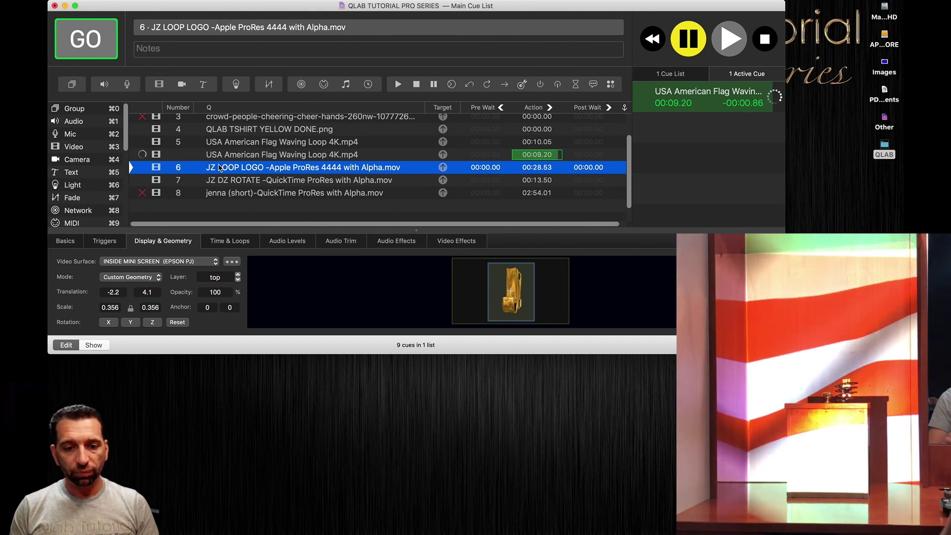
click(225, 181)
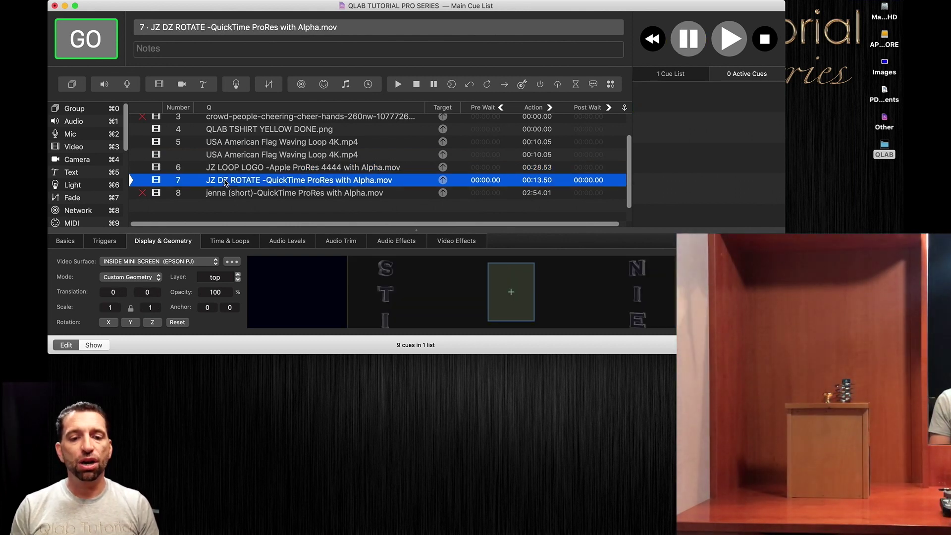
click(233, 155)
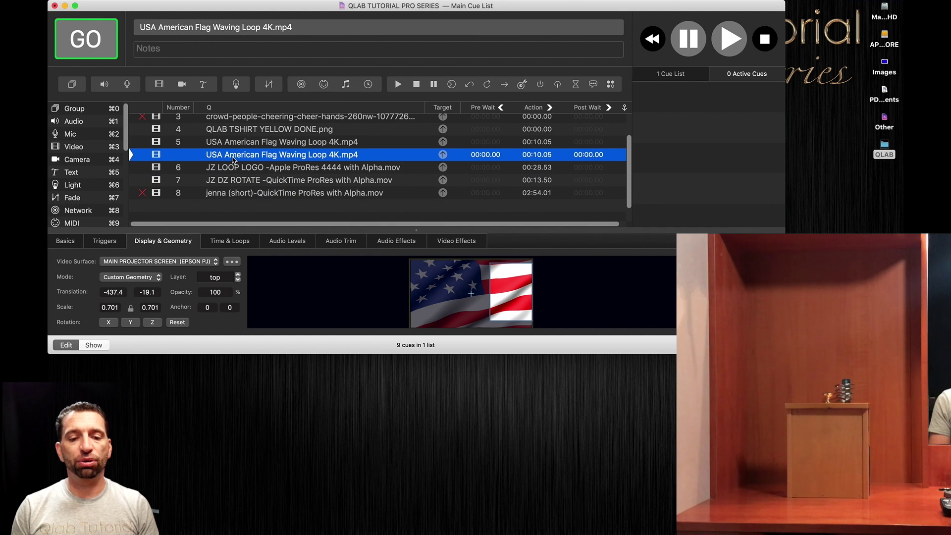
click(231, 168)
key(space)
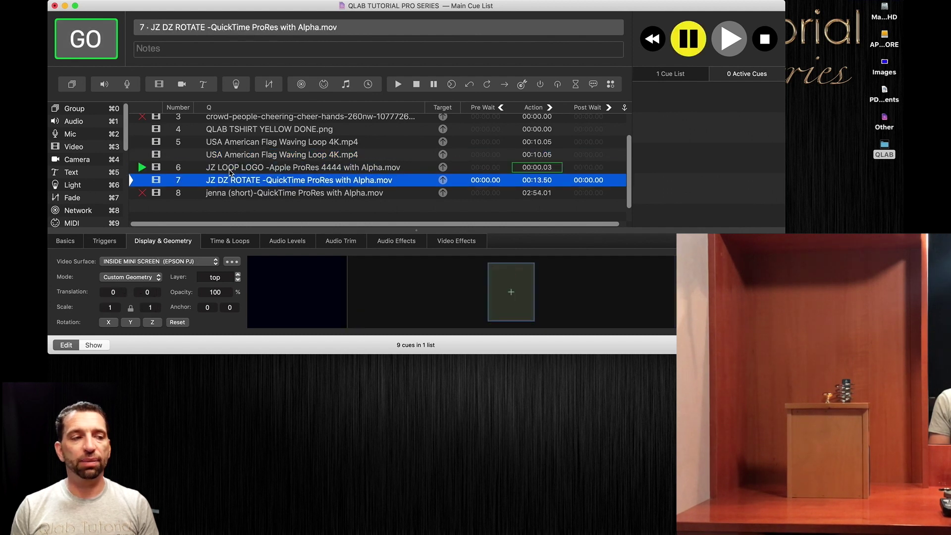